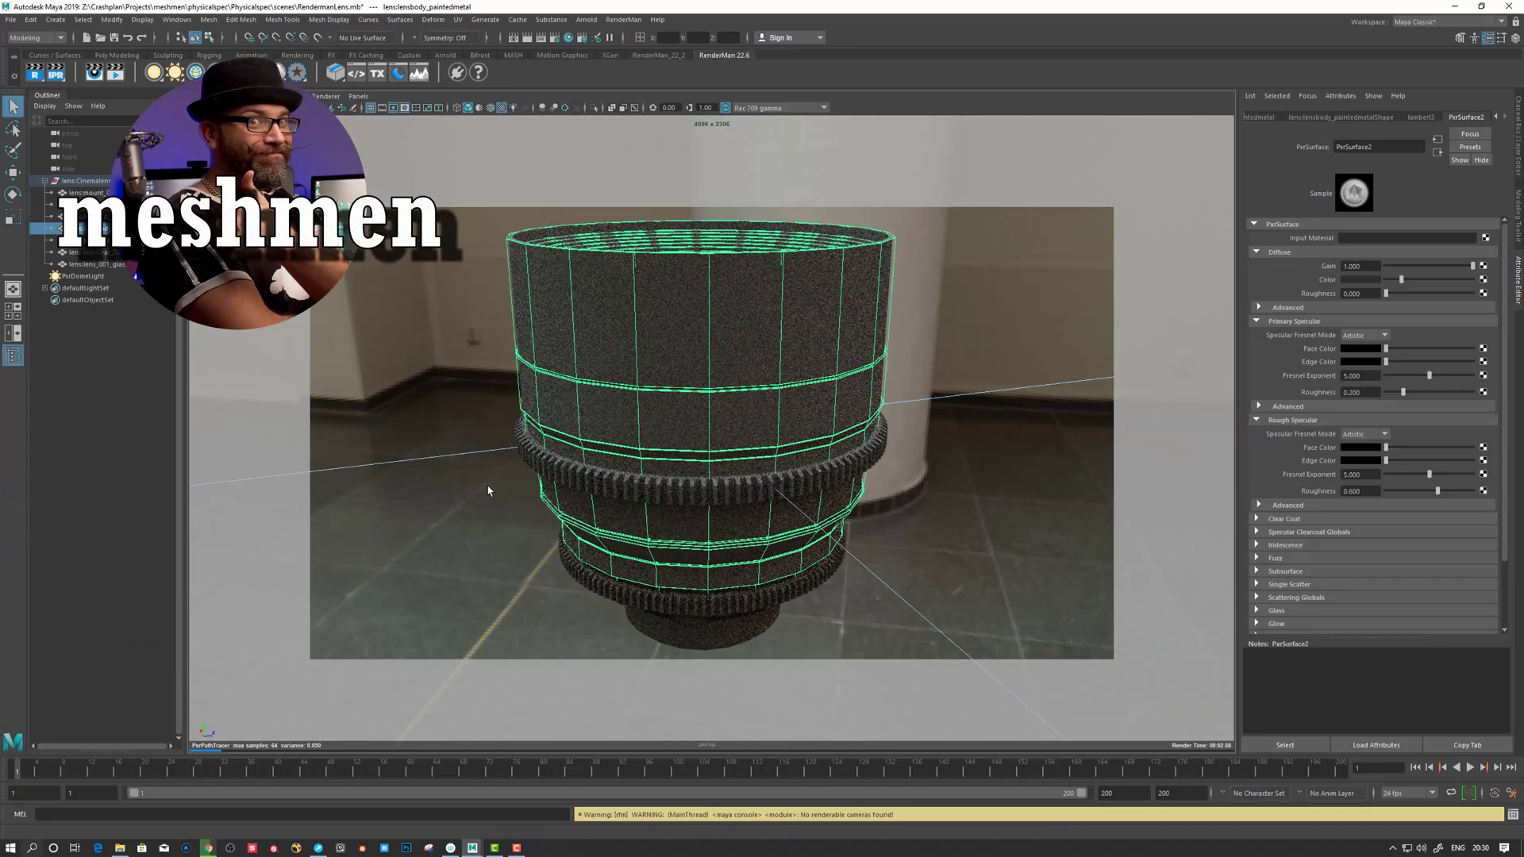
# - Make PxrSurface2's primary specular edge colour fully white and its face colour dark grey
pyautogui.keyDown('alt'); pyautogui.moveTo(487, 497); pyautogui.dragTo(487, 506); pyautogui.keyUp('alt')
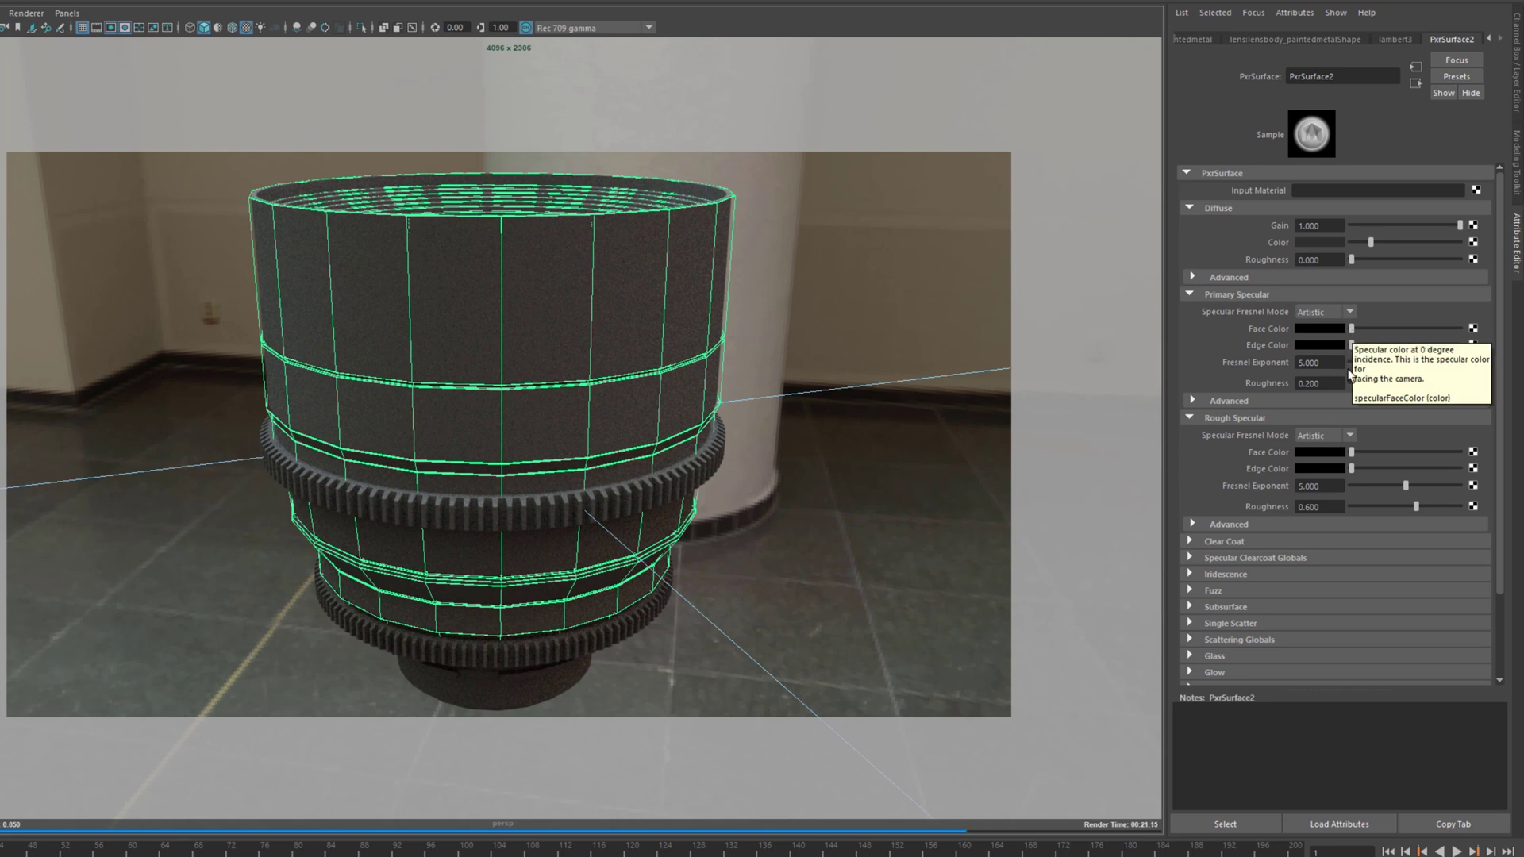
pyautogui.moveTo(1351, 347); pyautogui.dragTo(1461, 346)
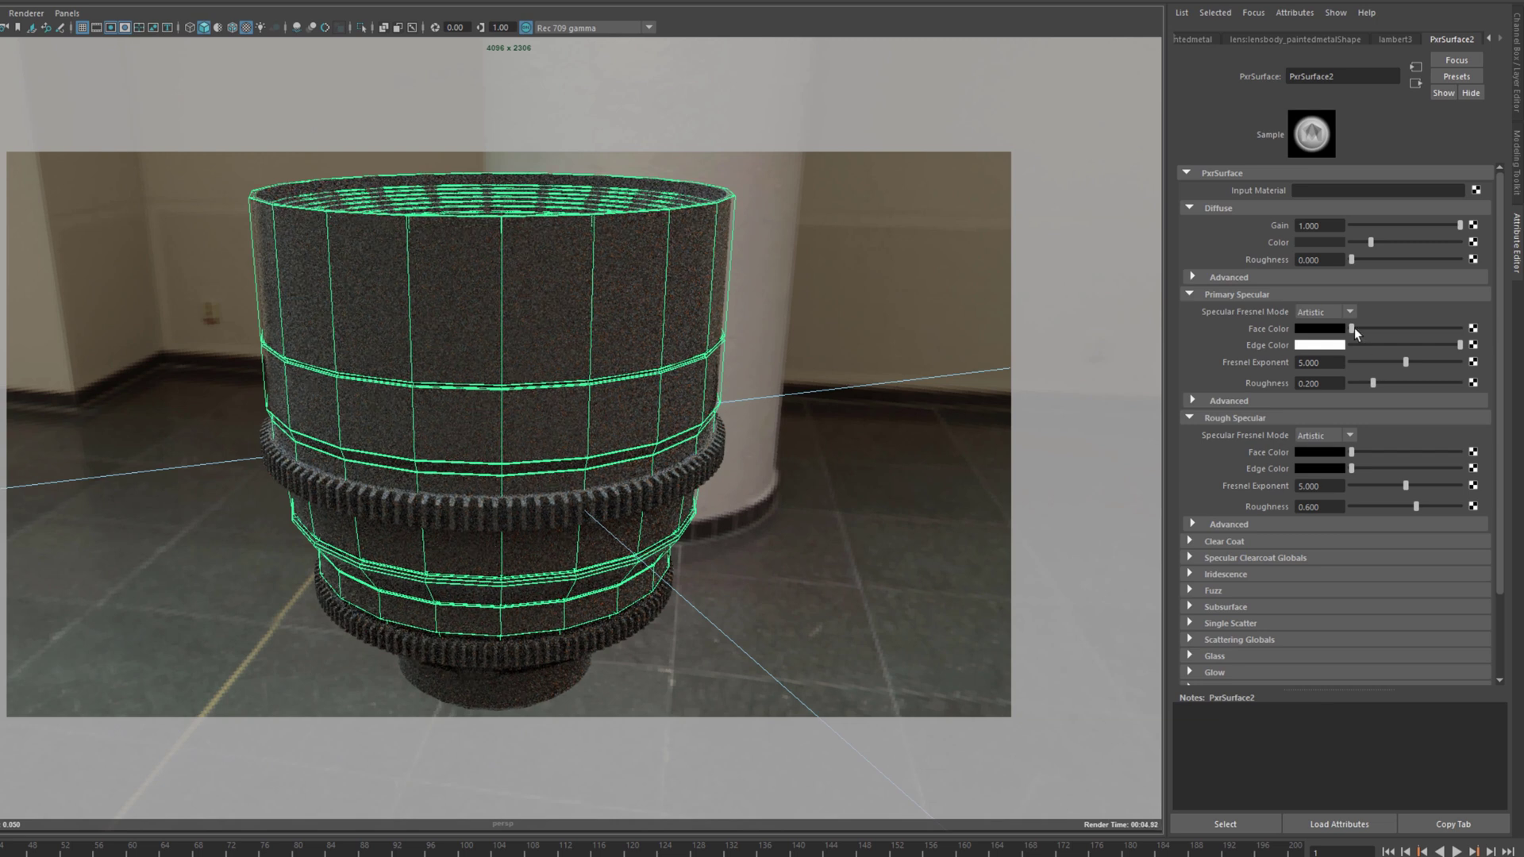
pyautogui.moveTo(1353, 328); pyautogui.dragTo(1361, 328)
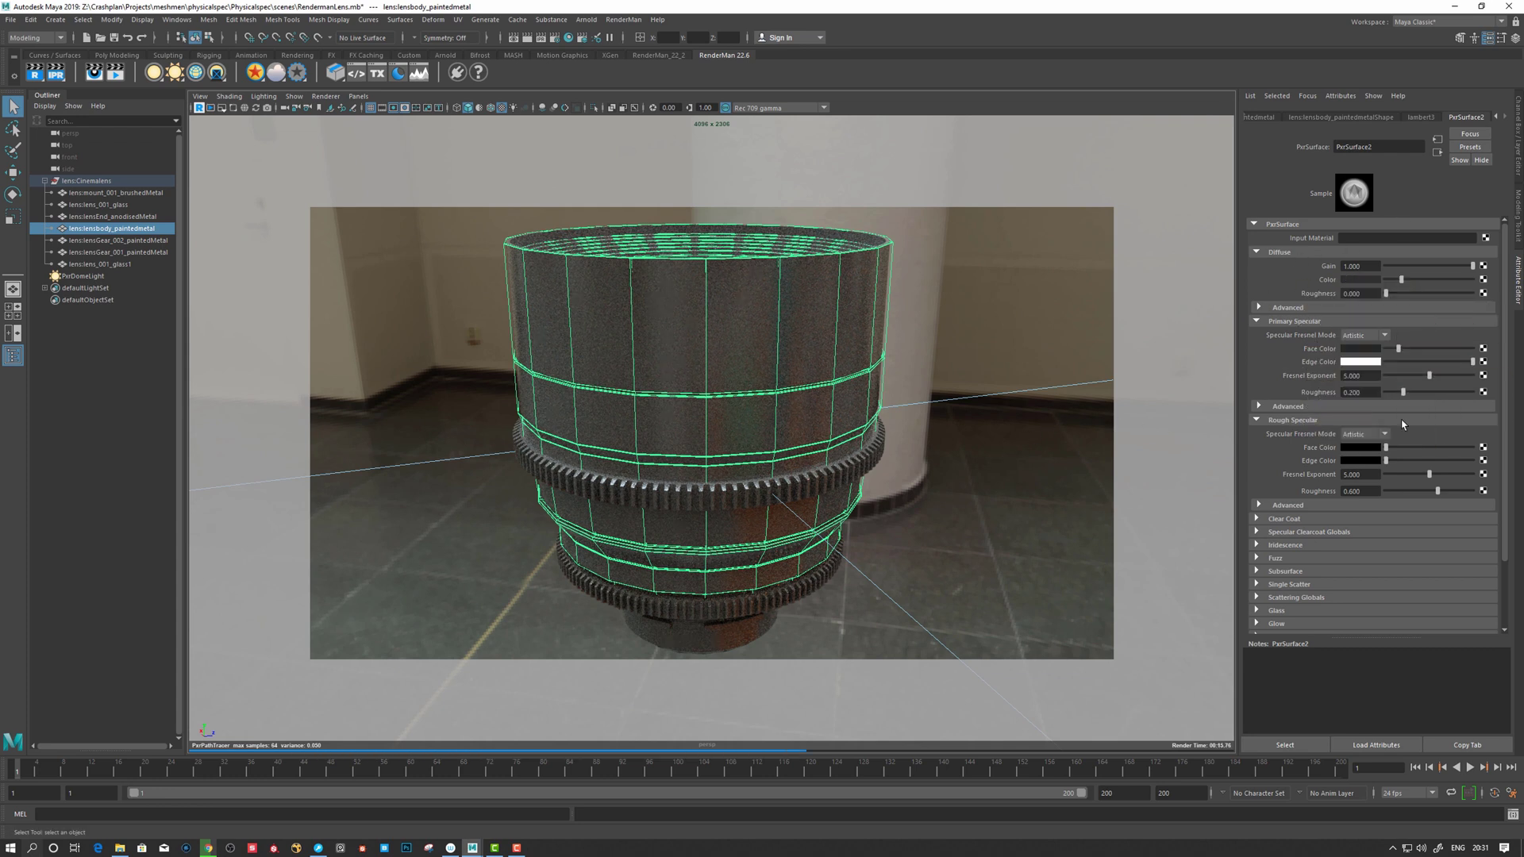
# - Set the primary specular Fresnel mode to Physical, with the edge colour back at white
pyautogui.click(1364, 335)
pyautogui.click(1364, 350)
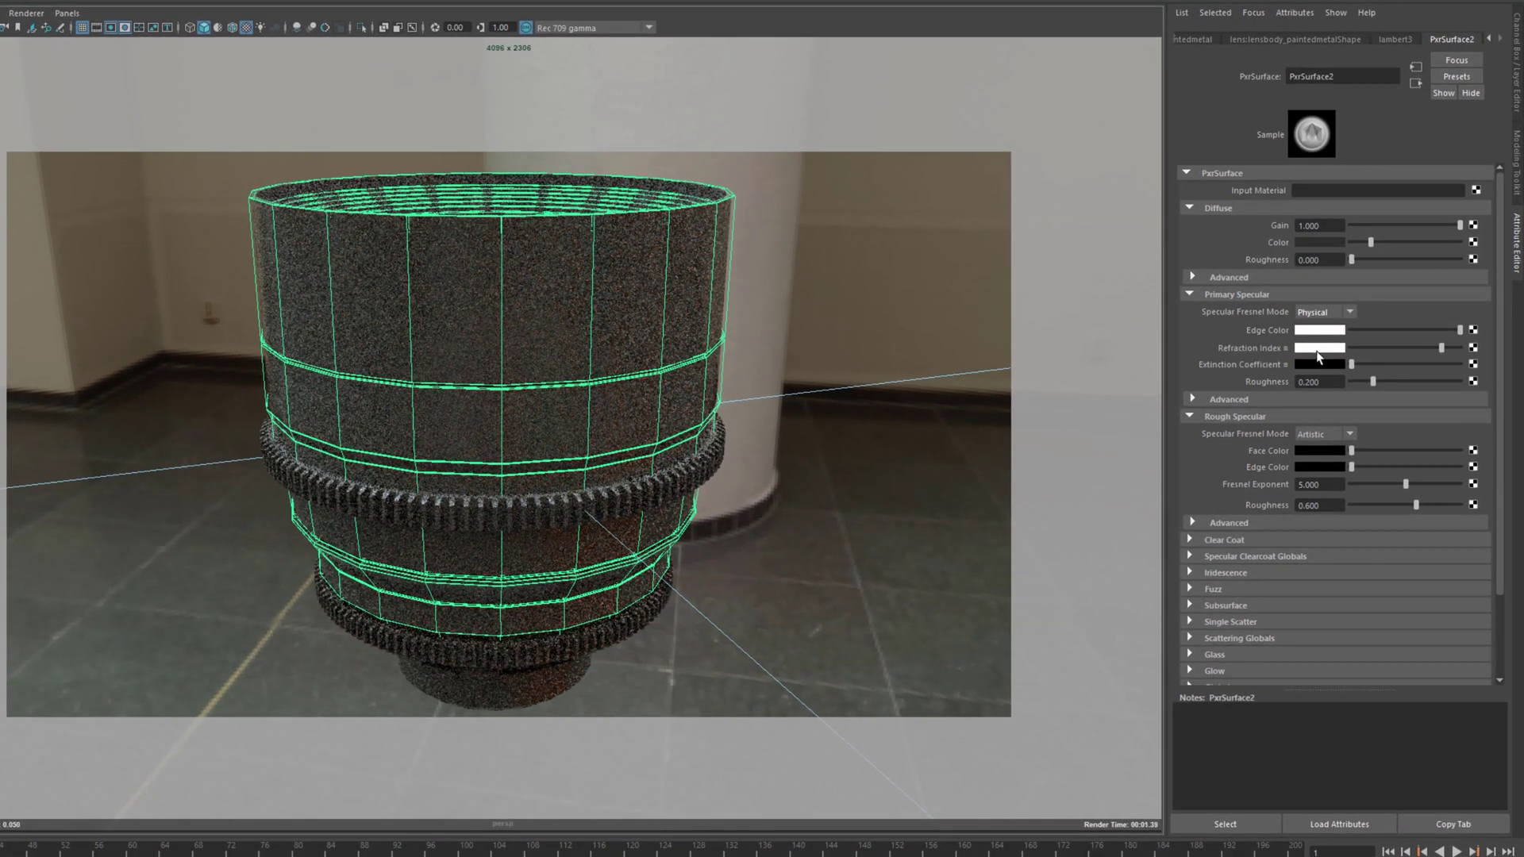
pyautogui.moveTo(1461, 331); pyautogui.dragTo(1259, 331)
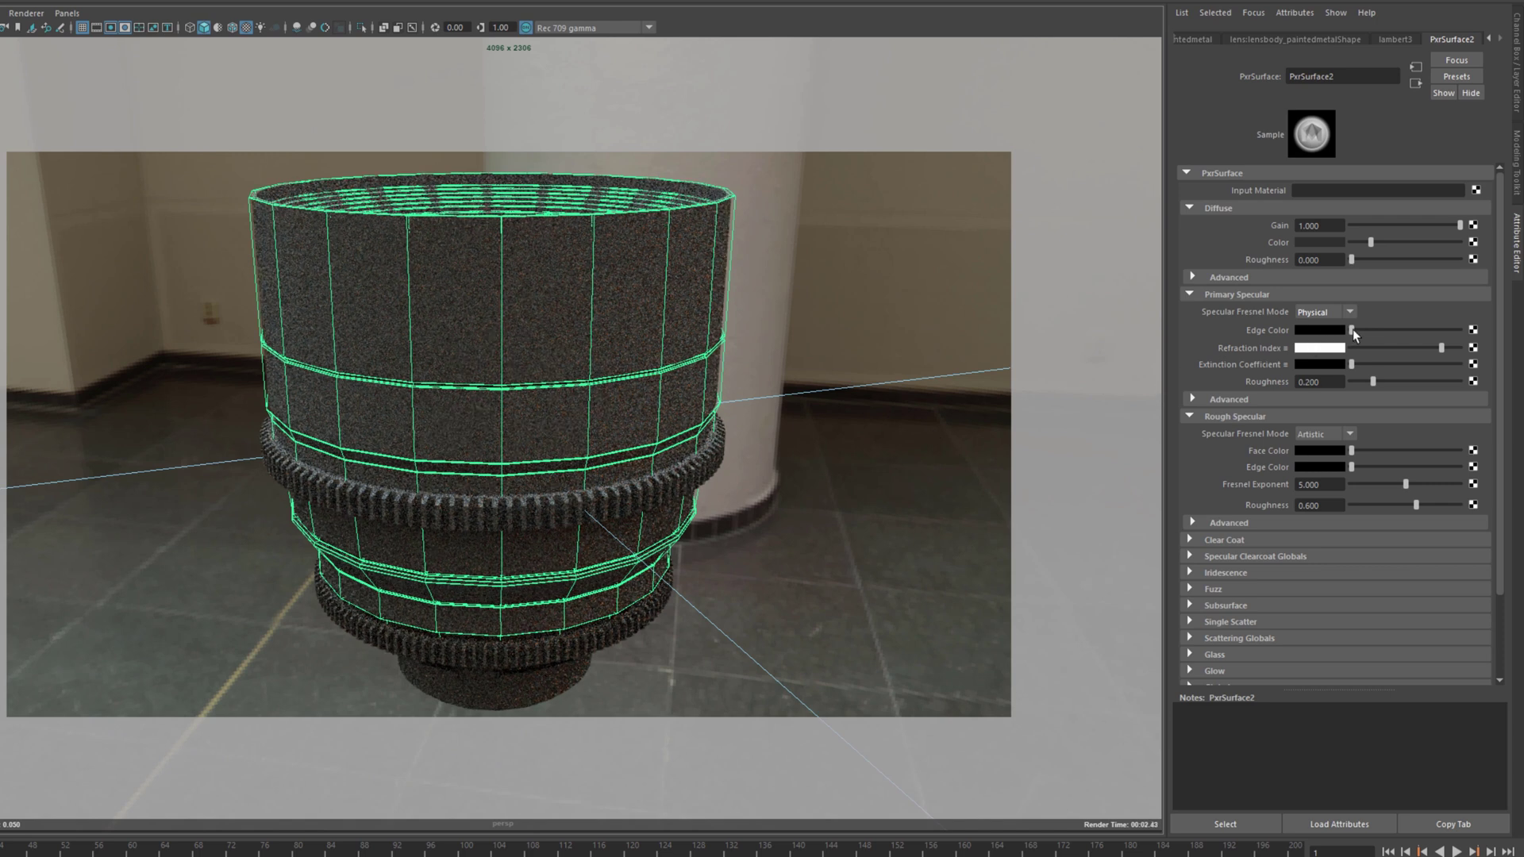
pyautogui.moveTo(1353, 328); pyautogui.dragTo(1461, 331)
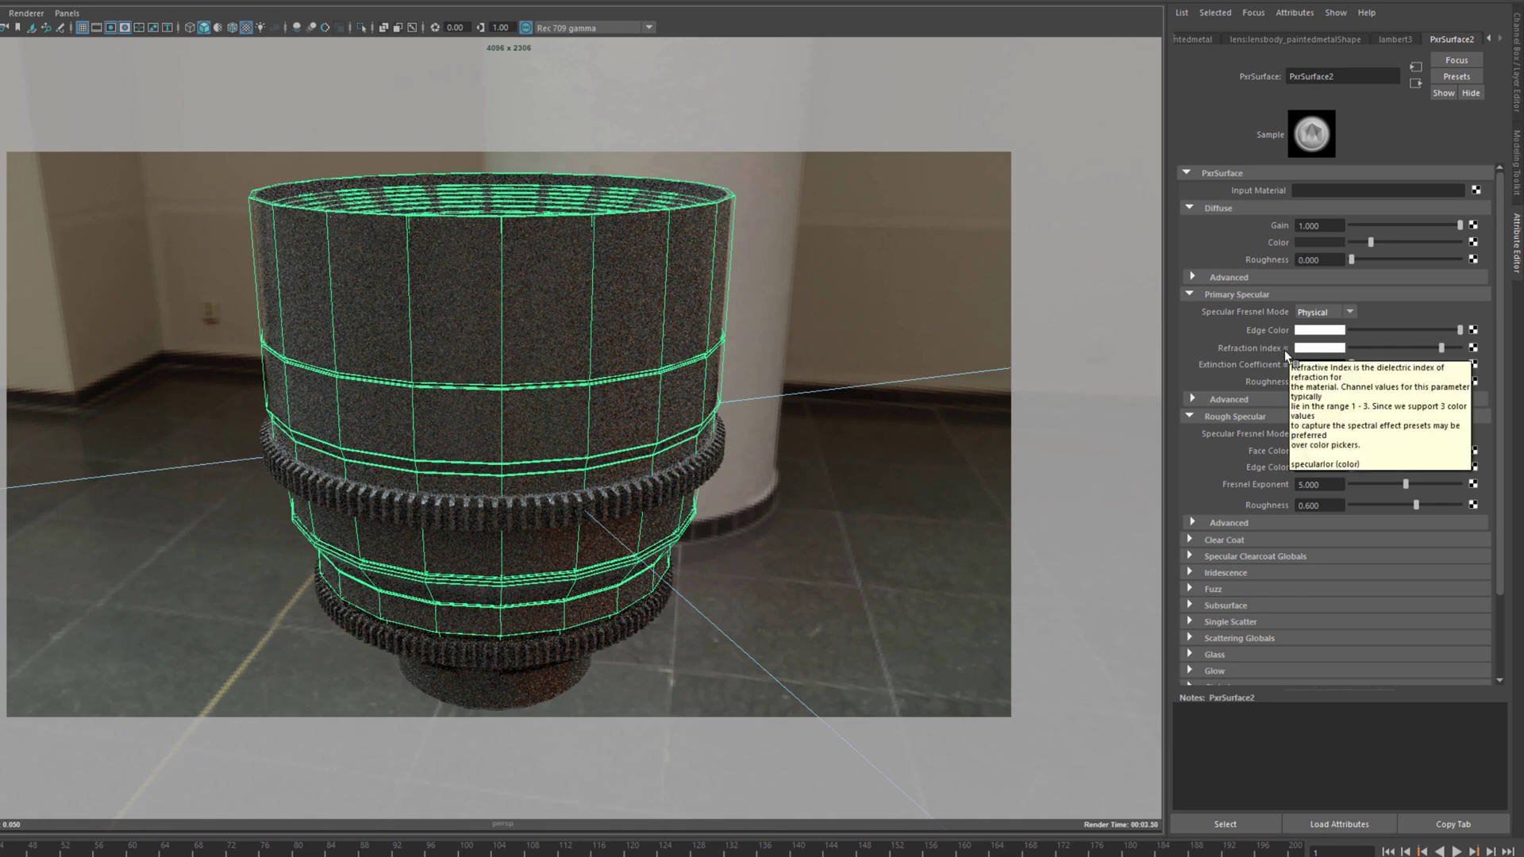
# - Bring up the Refraction Index colour values, reading 1.500 in R, G and B
pyautogui.moveTo(1208, 368)
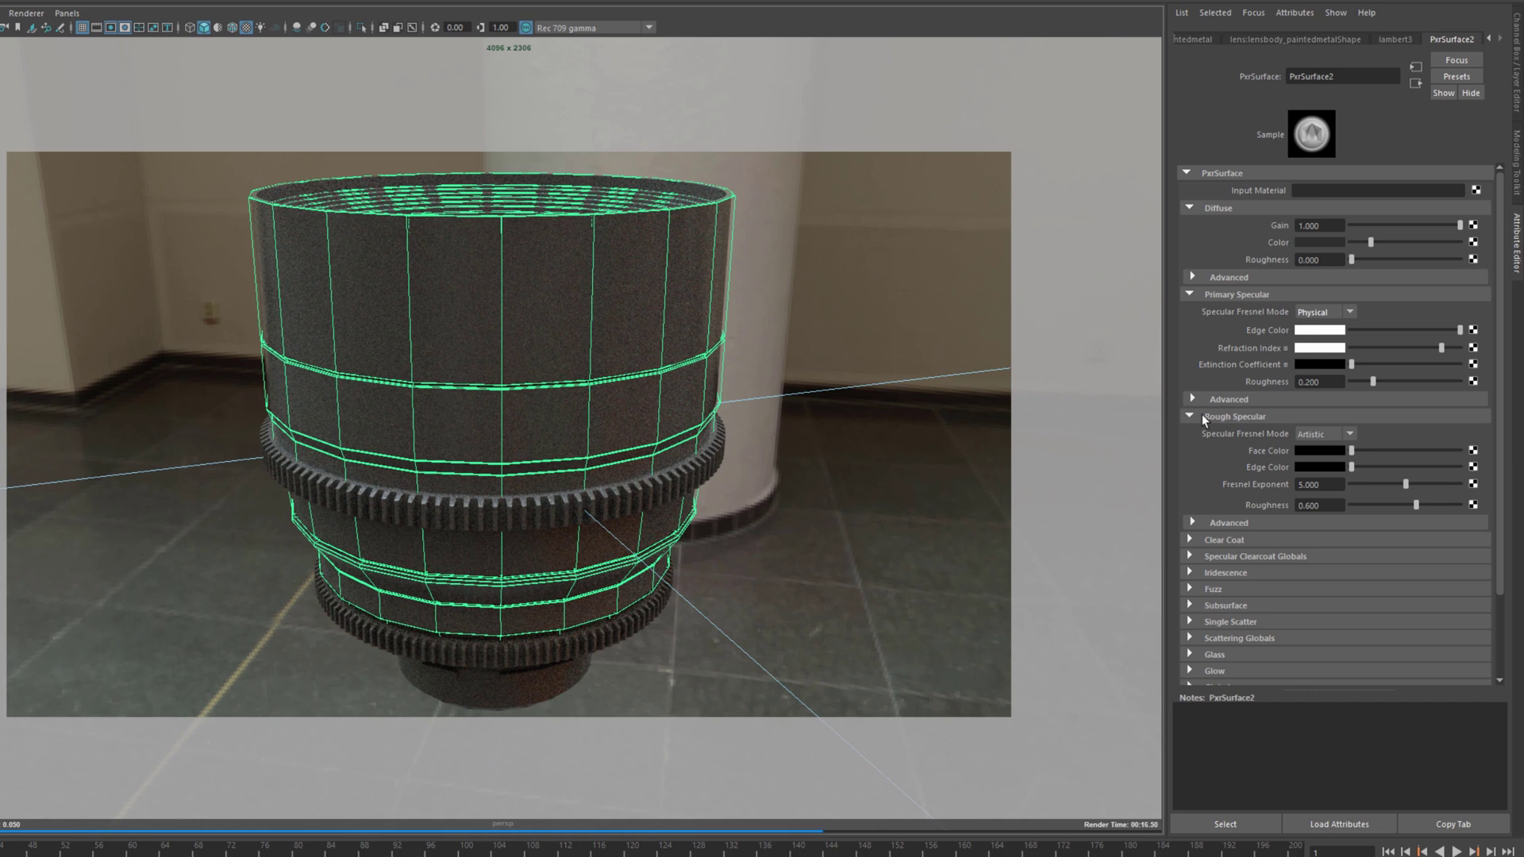
pyautogui.click(1321, 354)
pyautogui.click(1317, 350)
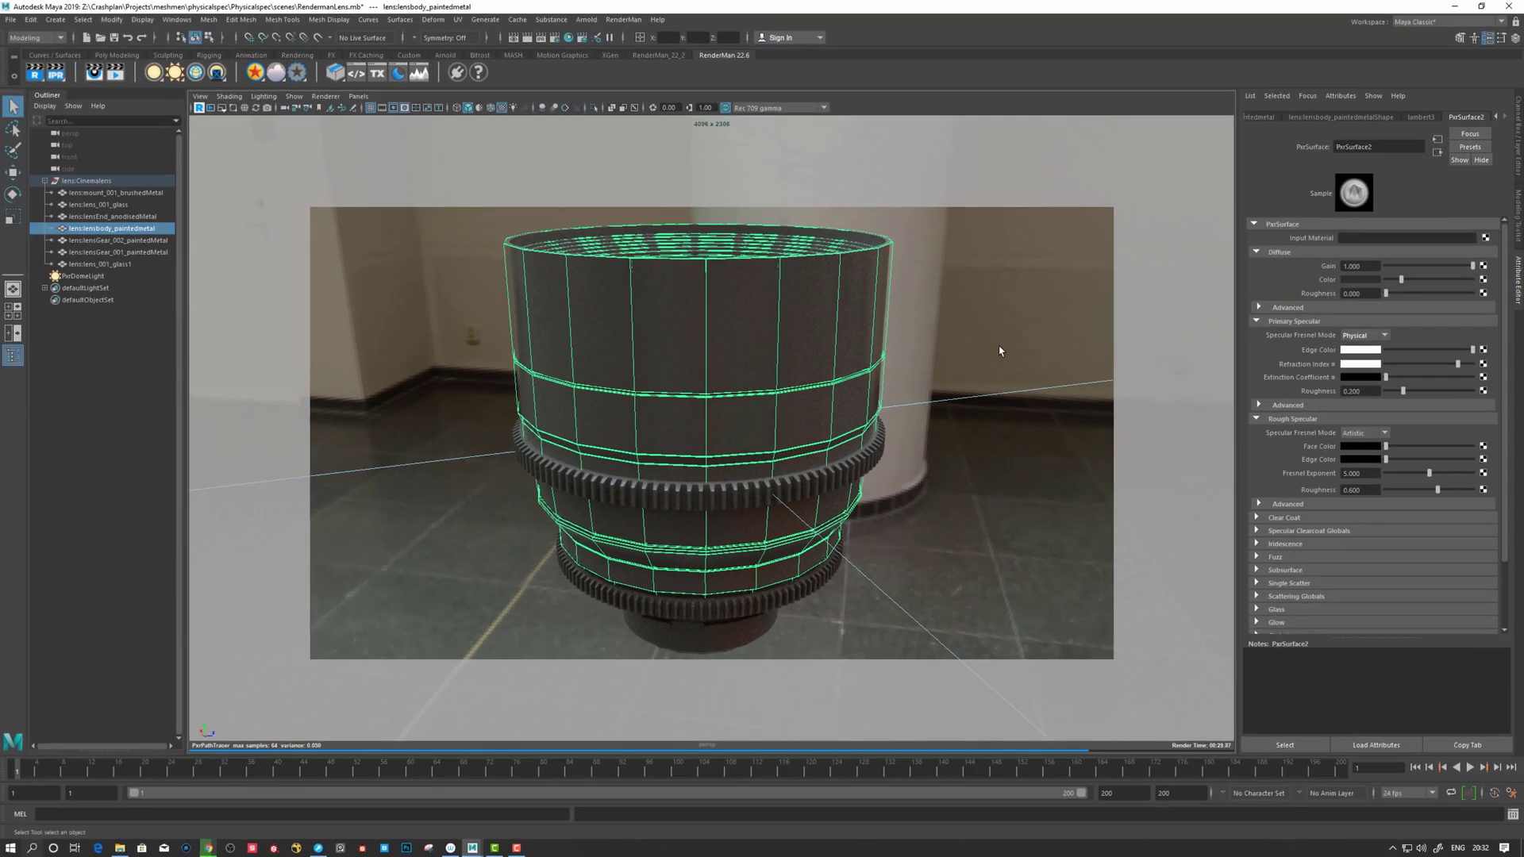
# - Reselect the lens body and return to its PxrSurface2 refraction index values
pyautogui.click(899, 466)
pyautogui.click(877, 464)
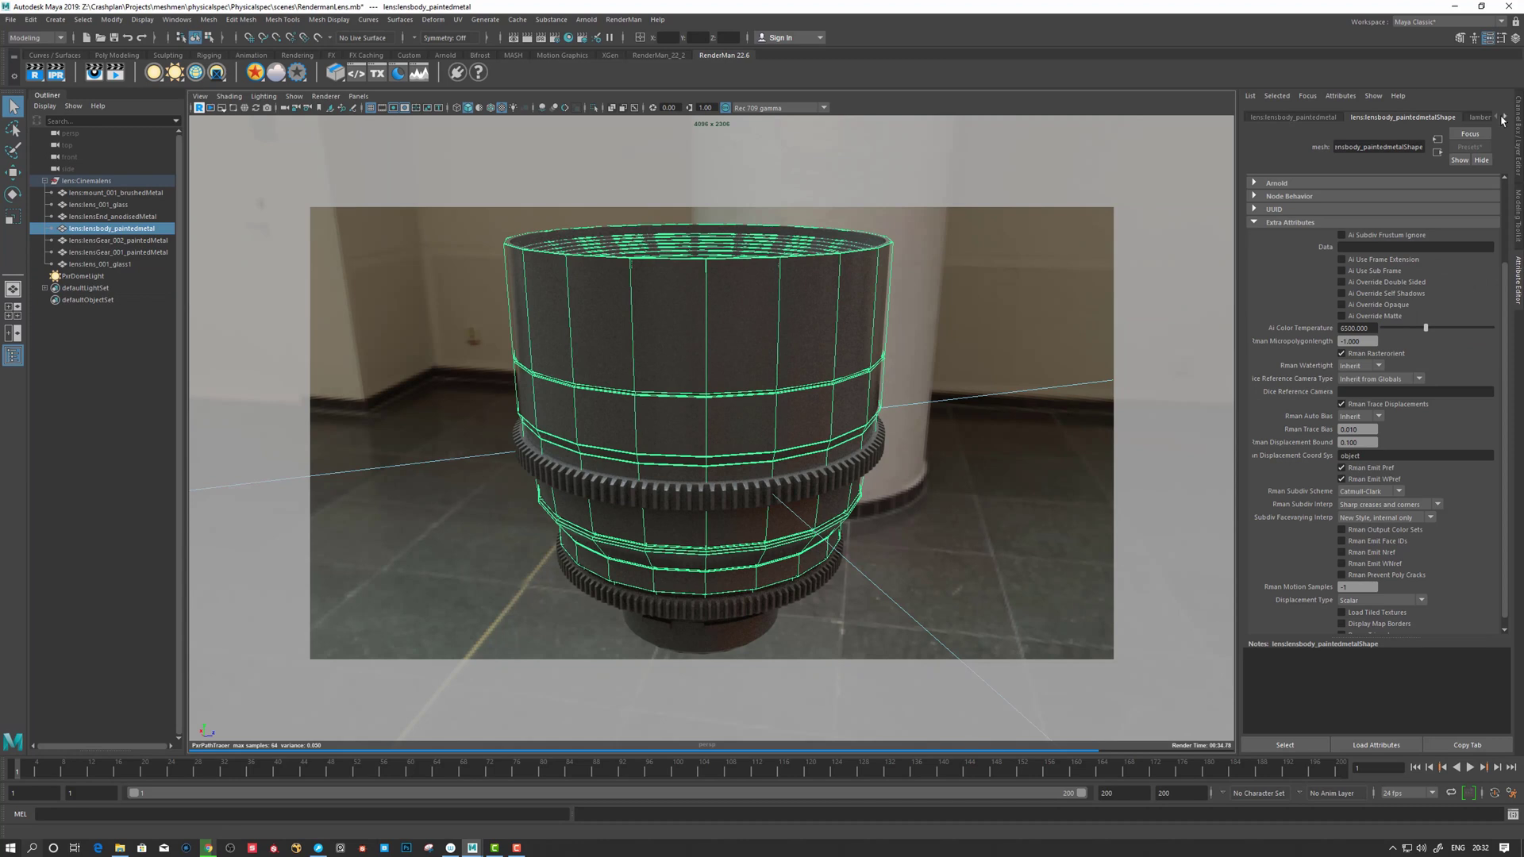
pyautogui.click(1502, 118)
pyautogui.click(1468, 117)
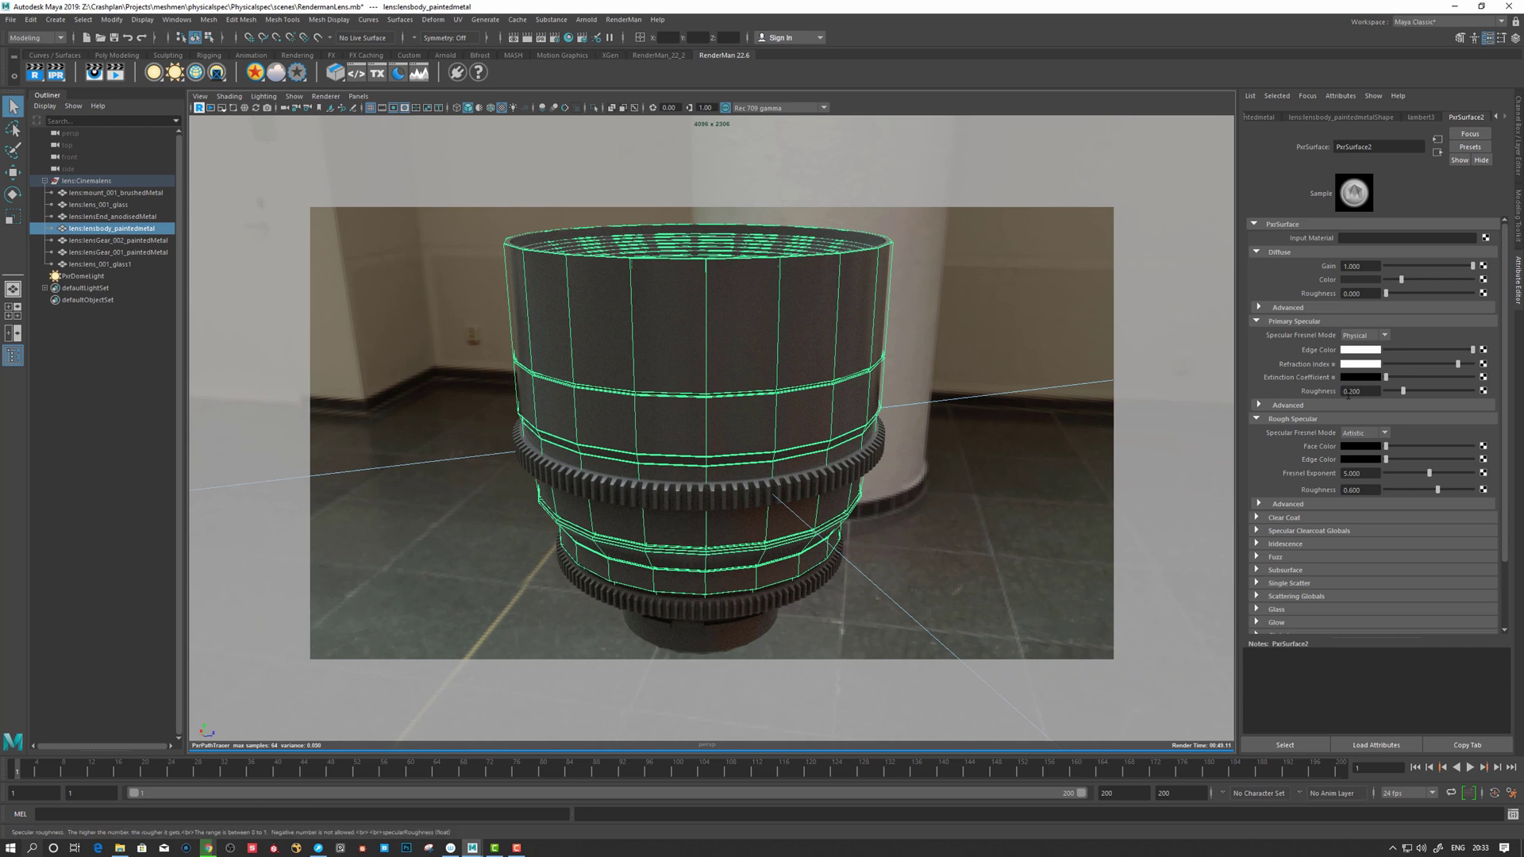
pyautogui.click(1359, 365)
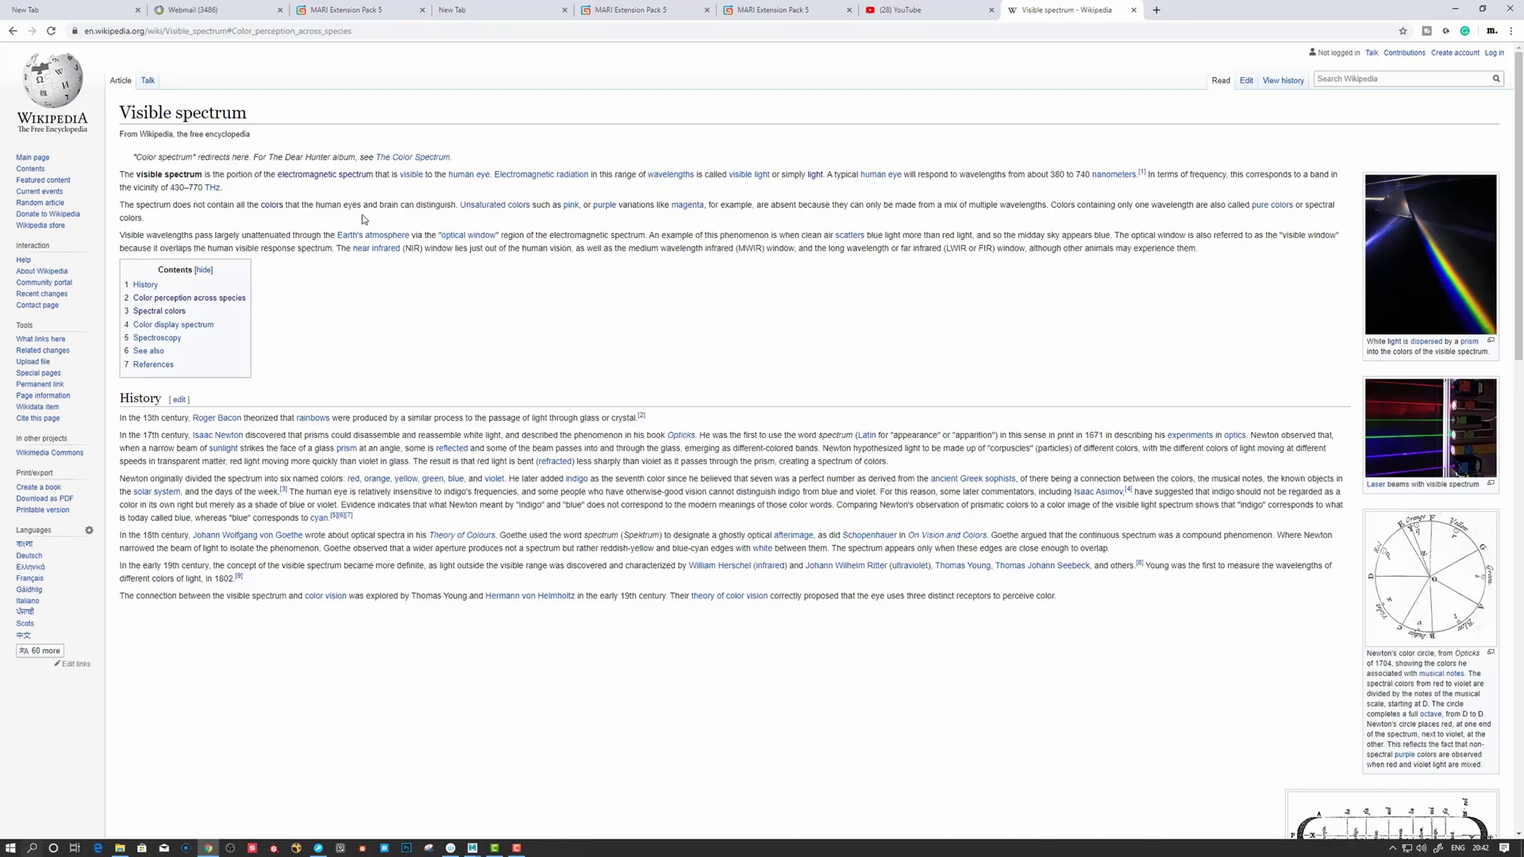
# - Scroll the Visible spectrum article to review the spectral colours wavelength table
pyautogui.scroll(-13, 362, 217)
pyautogui.scroll(12, 378, 249)
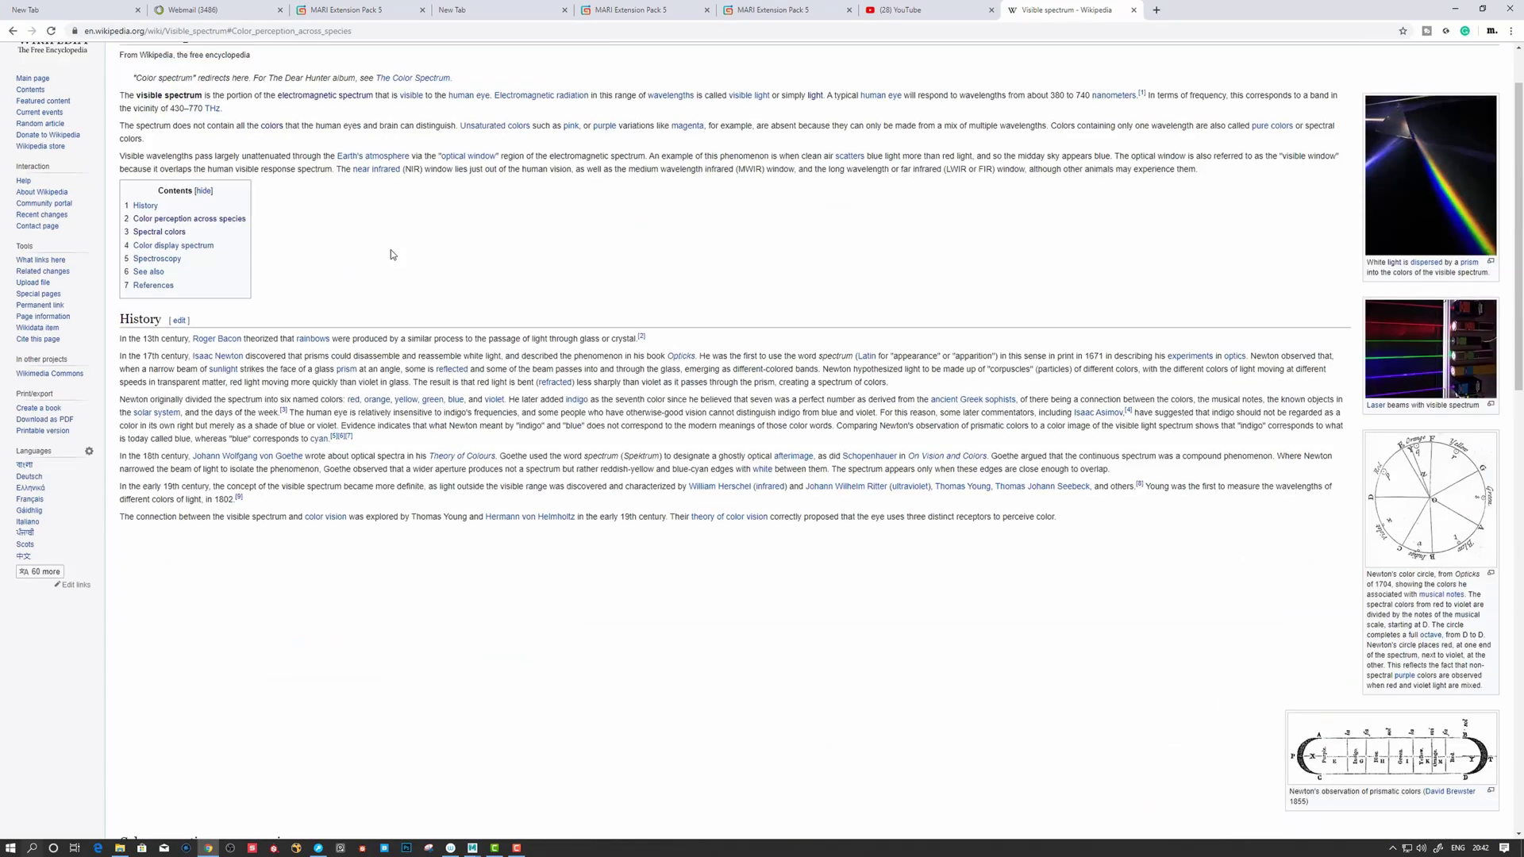
pyautogui.scroll(1, 394, 255)
pyautogui.scroll(-6, 641, 314)
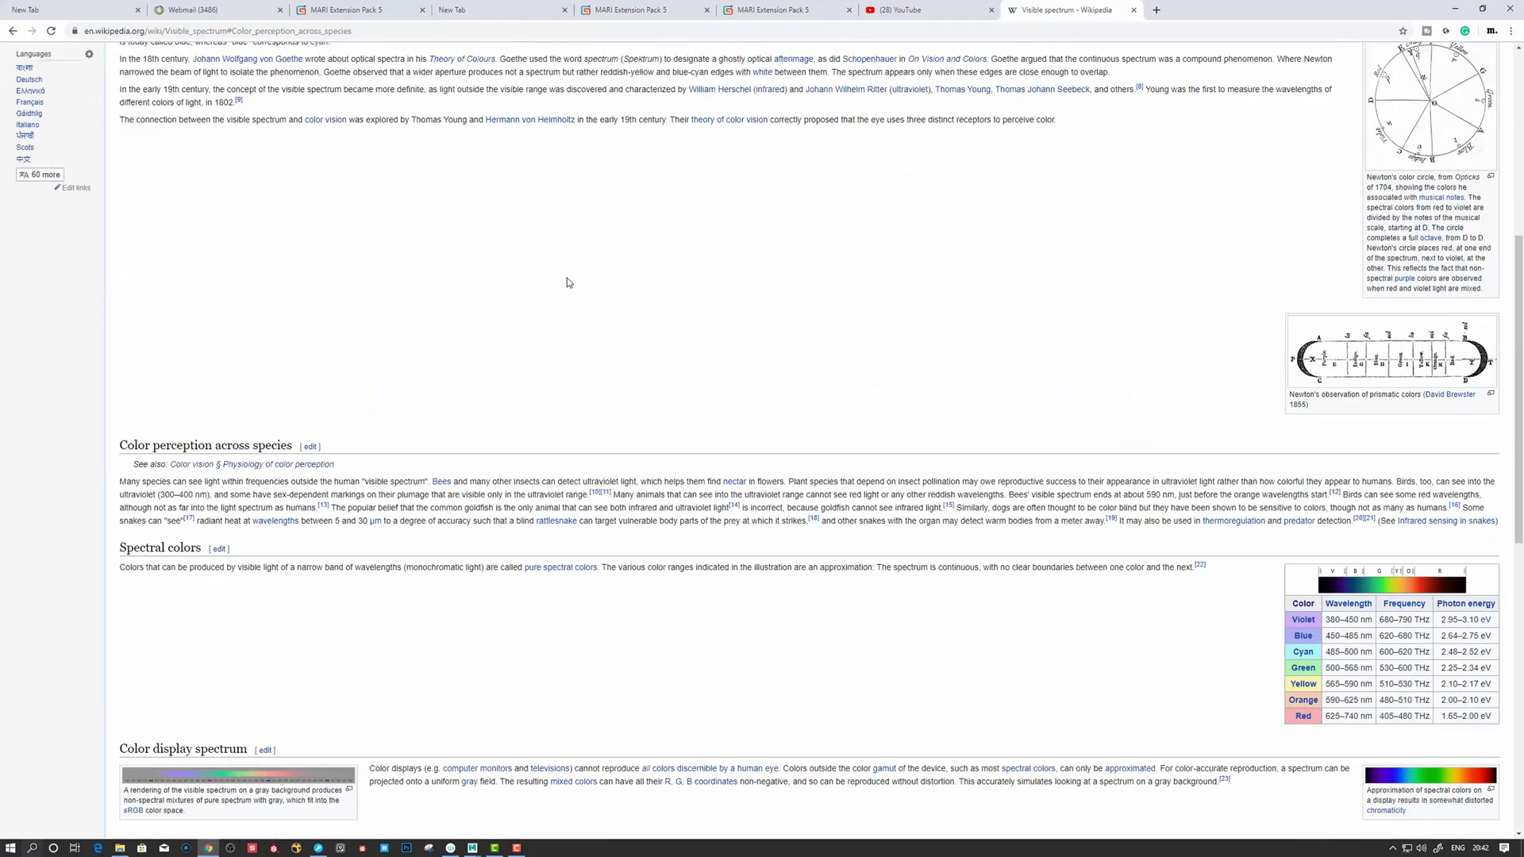
pyautogui.scroll(-2, 568, 285)
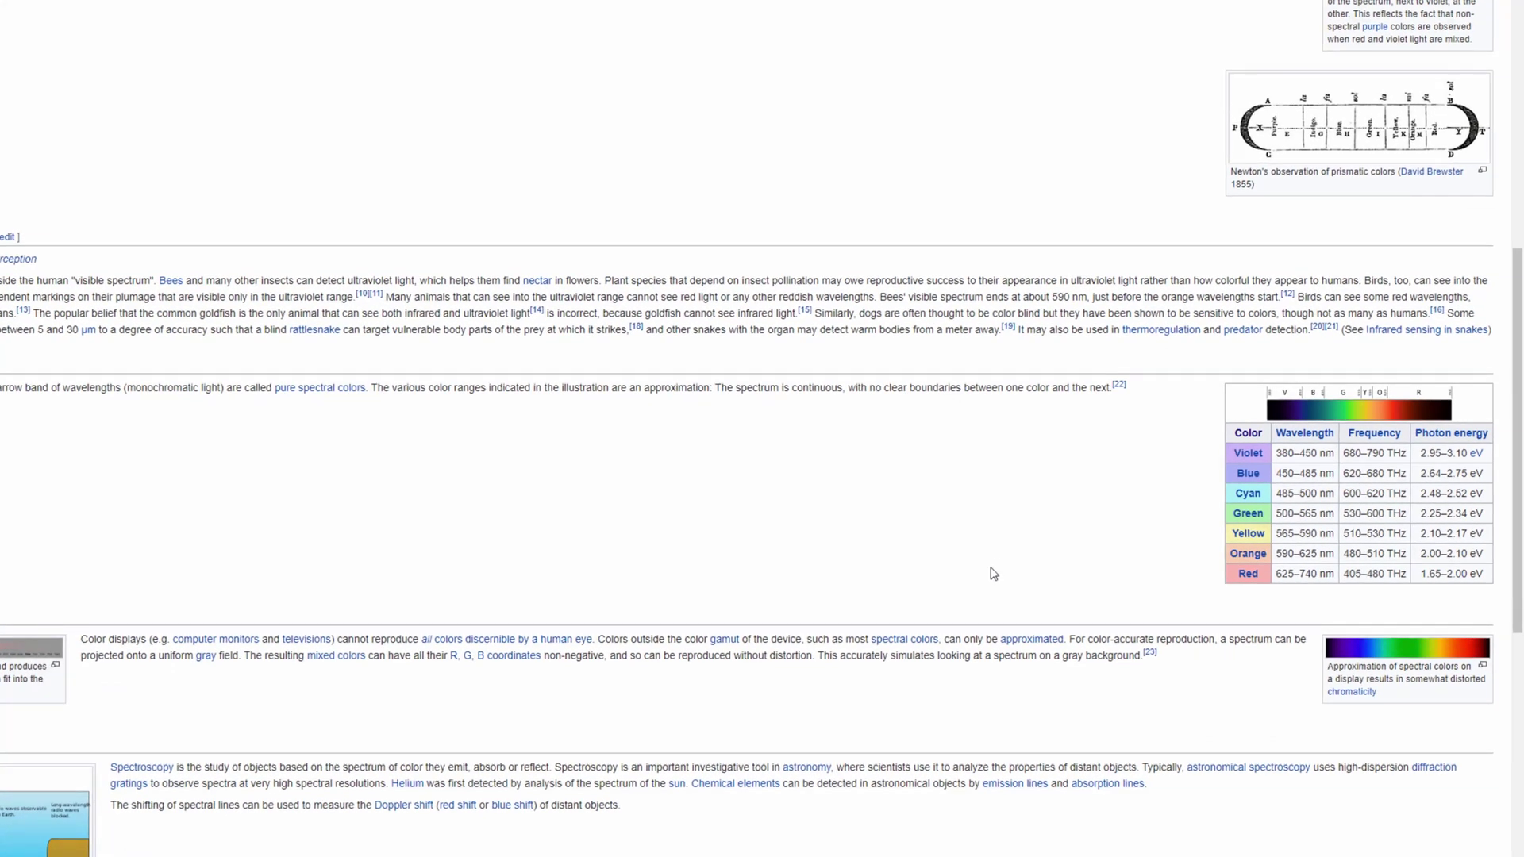
# - Open the RefractiveIndex.INFO refractive index database from the search results
pyautogui.scroll(1, 993, 573)
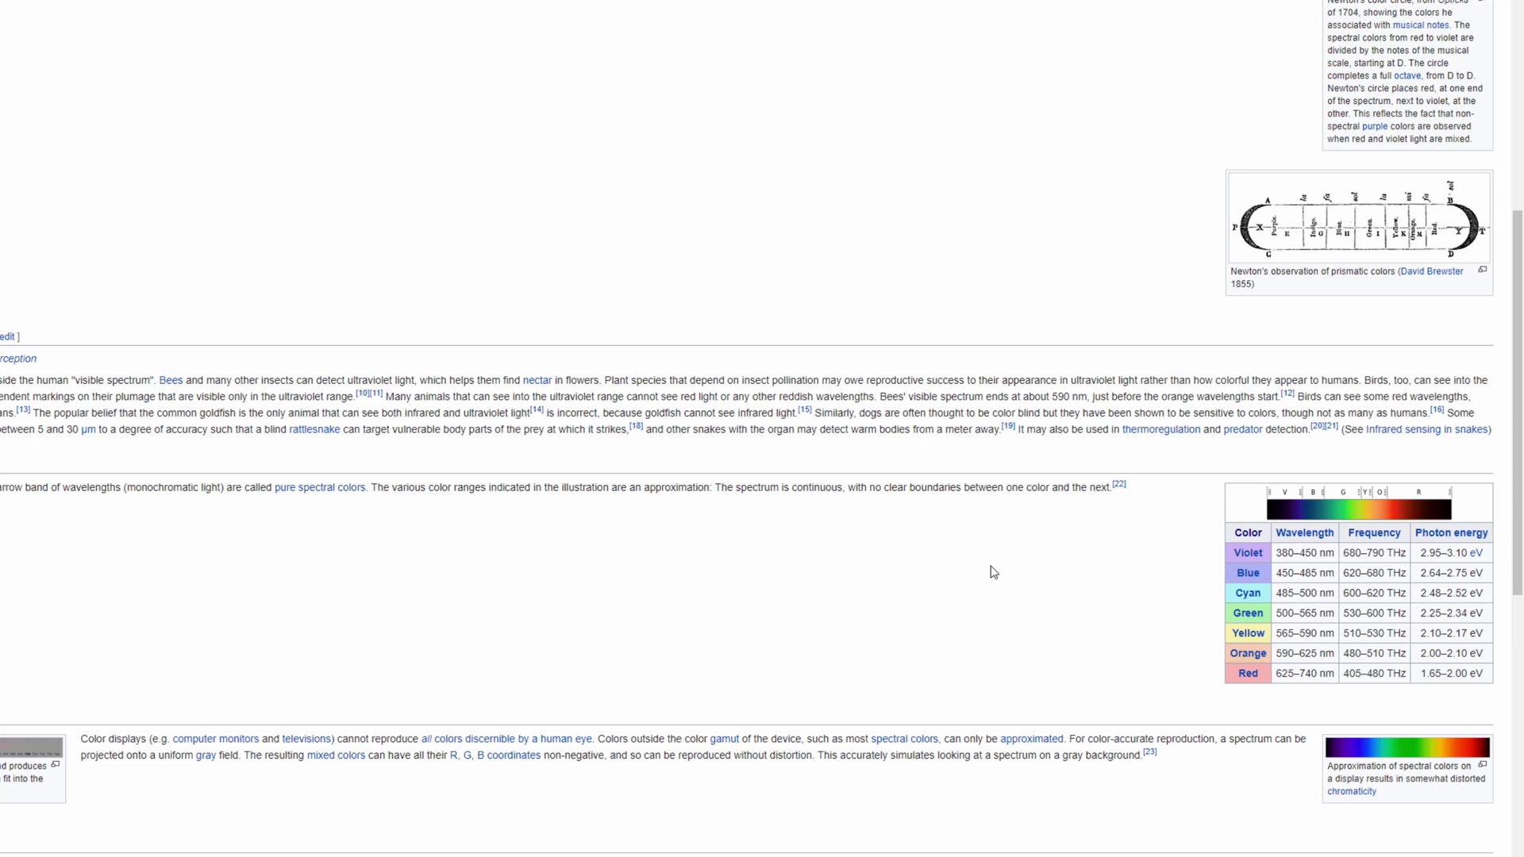
pyautogui.scroll(-1, 994, 573)
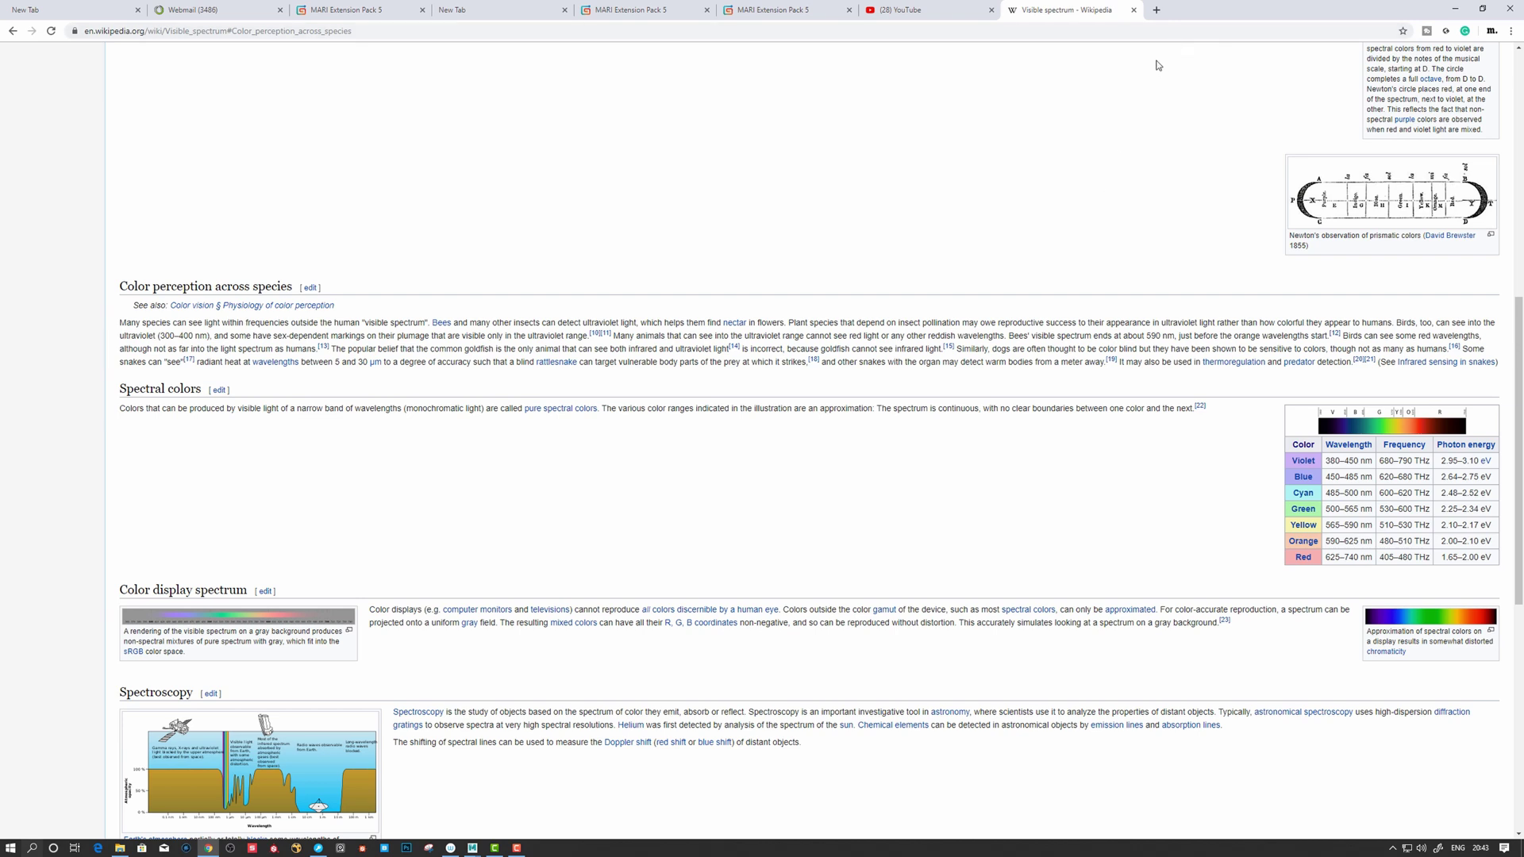
pyautogui.click(1156, 10)
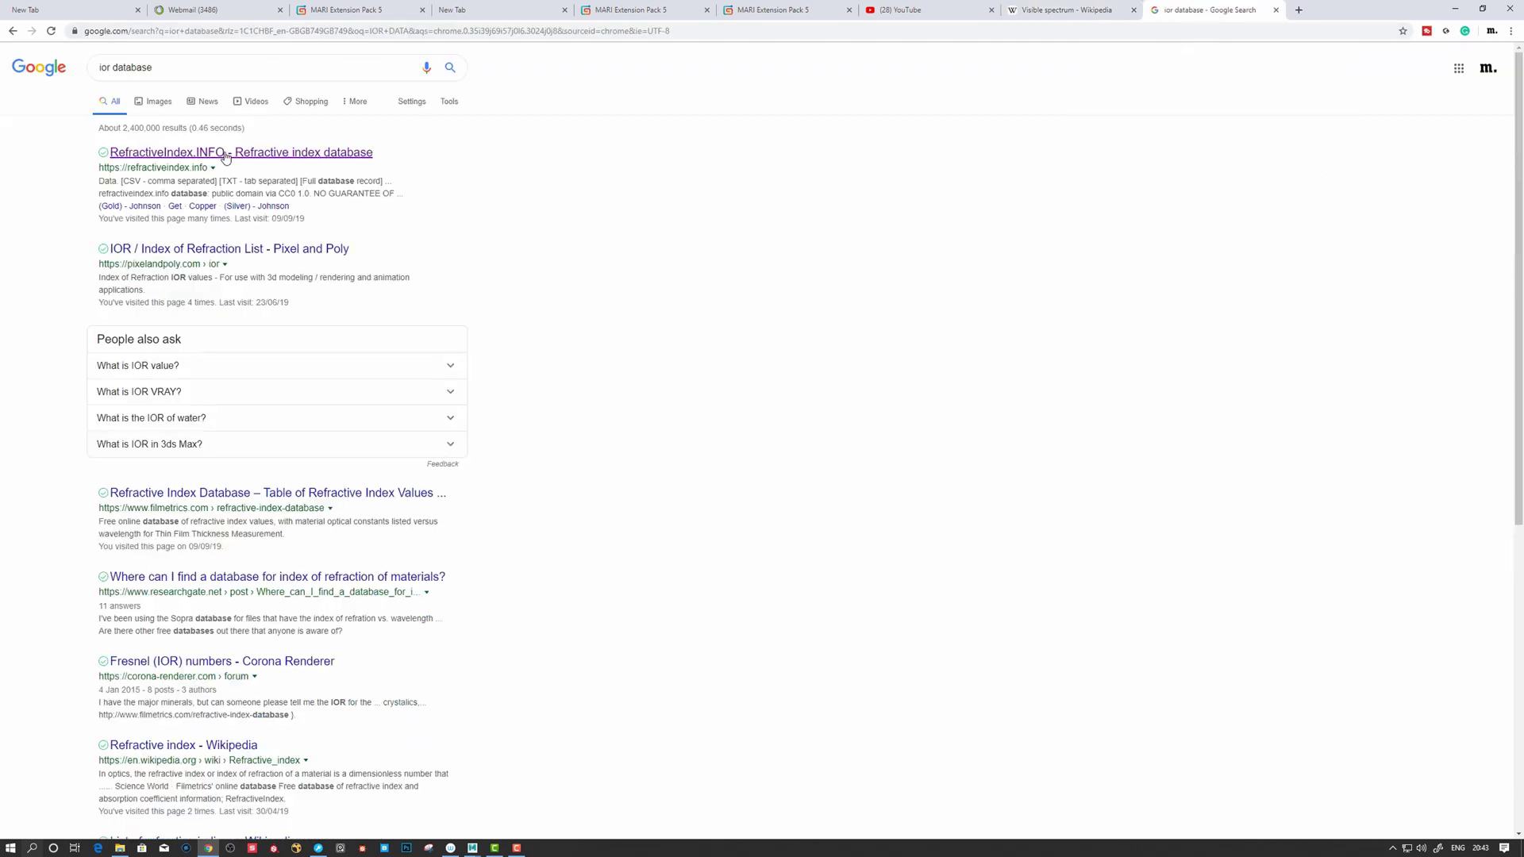
pyautogui.click(230, 156)
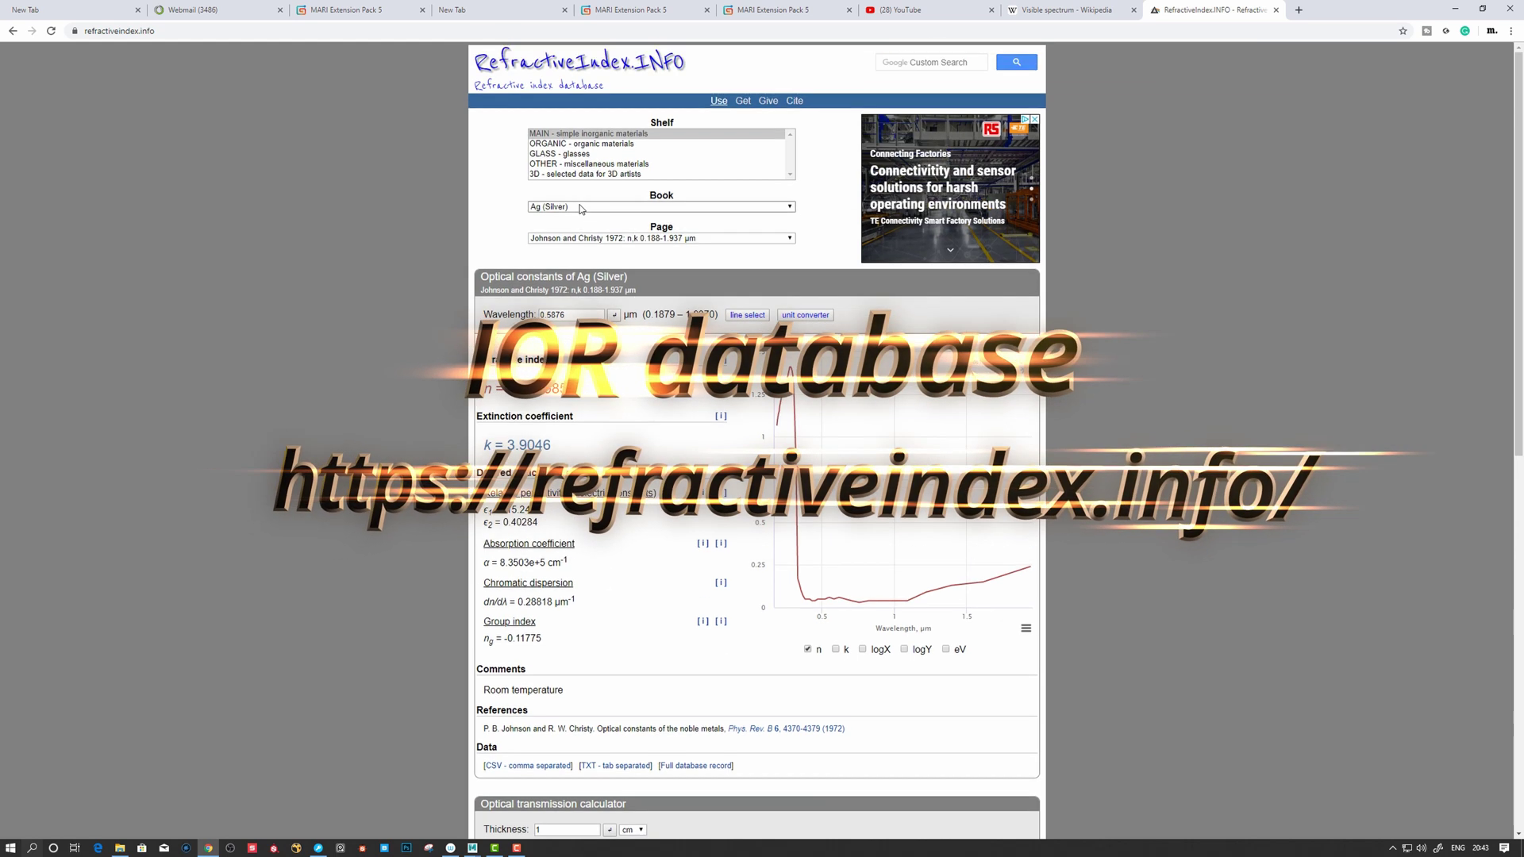
# - Choose Al (Aluminium) from the RefractiveIndex.INFO Book list
pyautogui.click(633, 206)
pyautogui.click(593, 248)
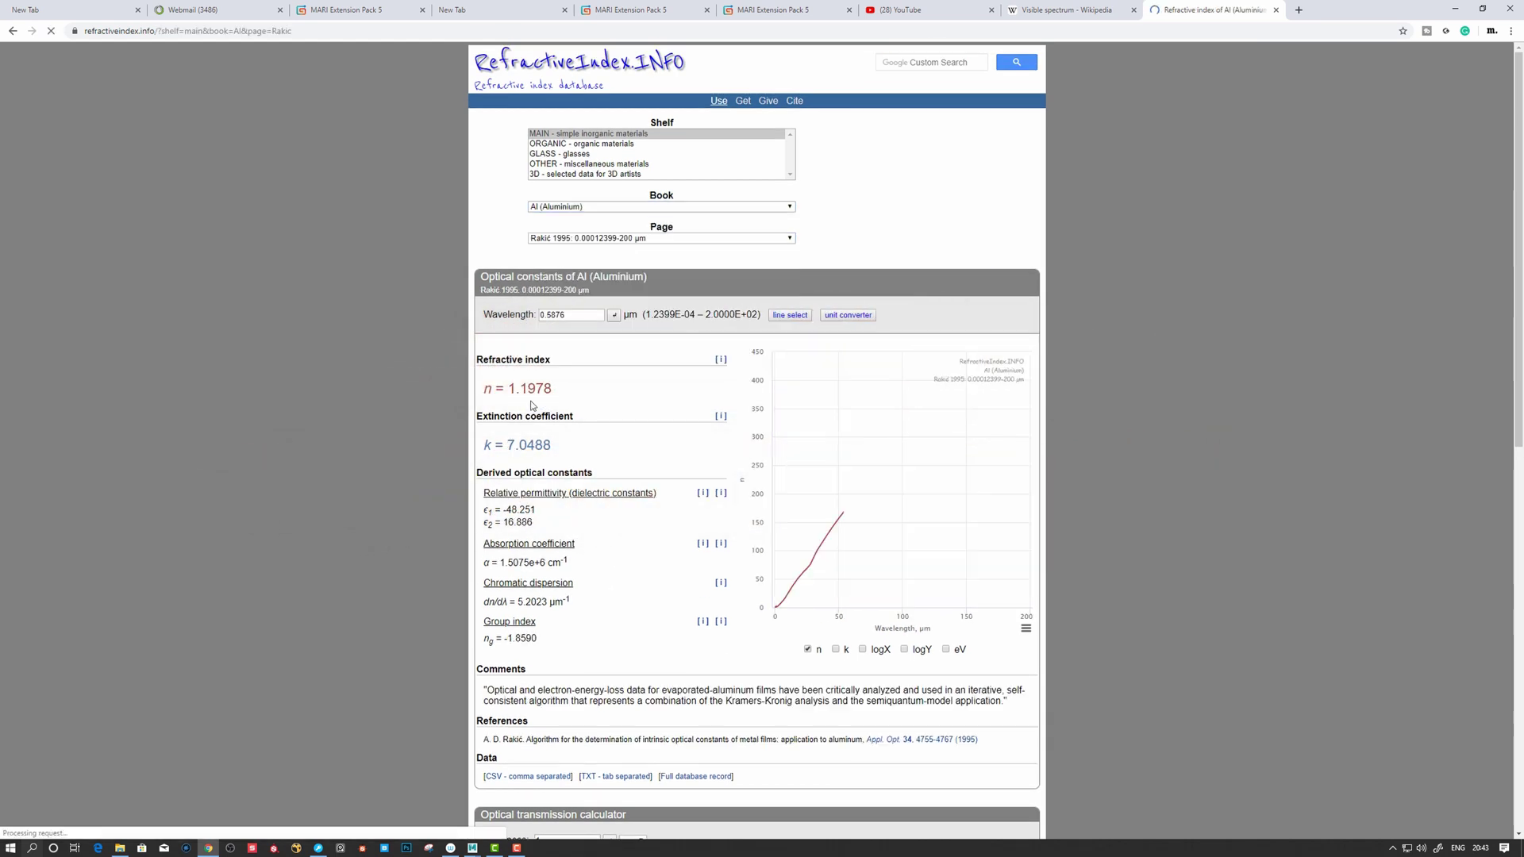
pyautogui.click(1060, 10)
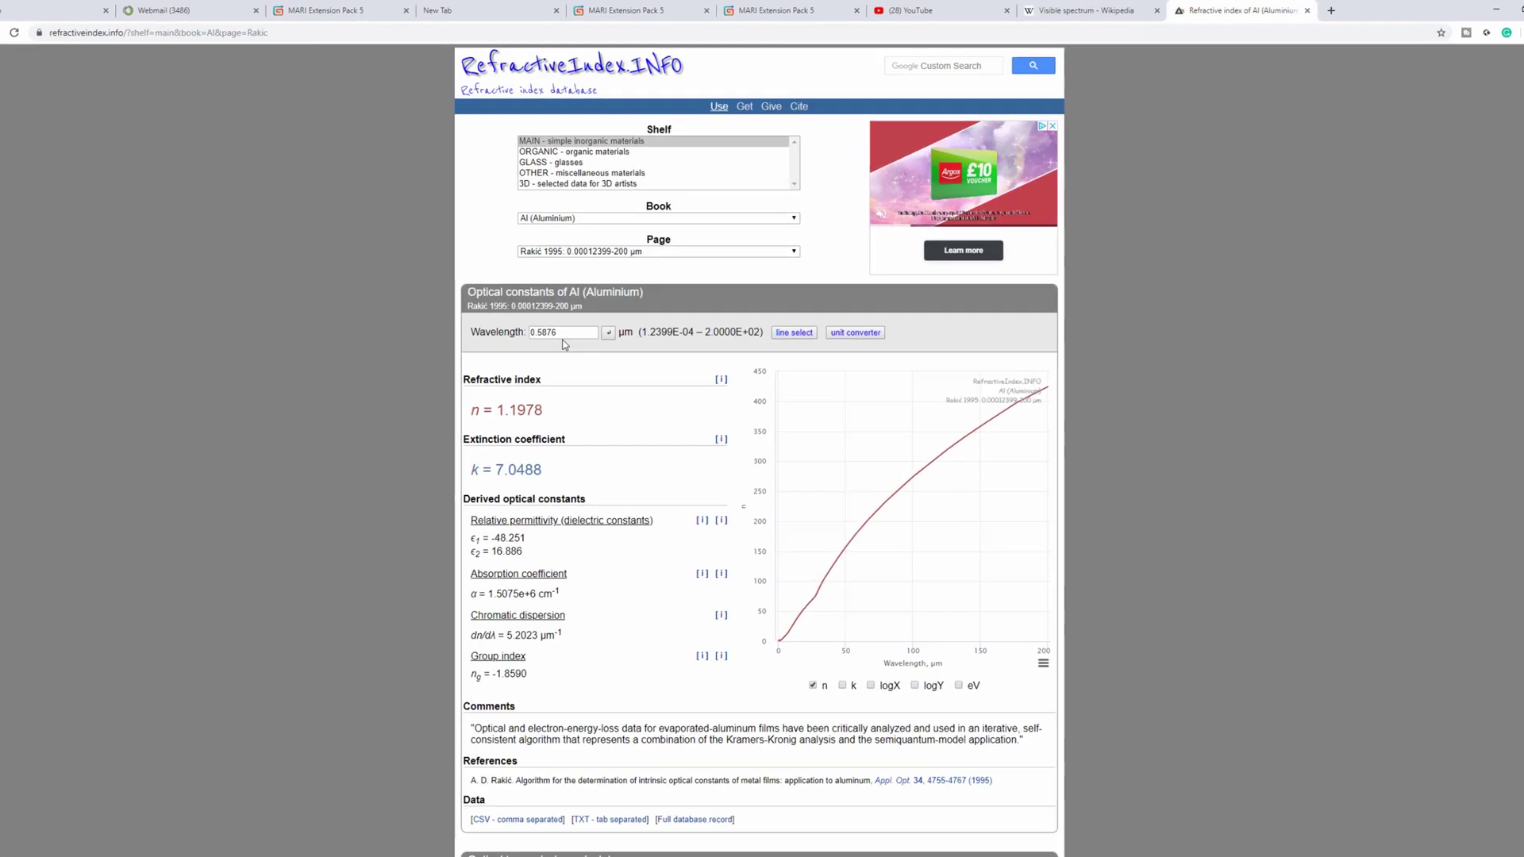
# - Enter a 0.7 µm wavelength to get aluminium's n = 1.9214 and k = 8.1420
pyautogui.click(535, 341)
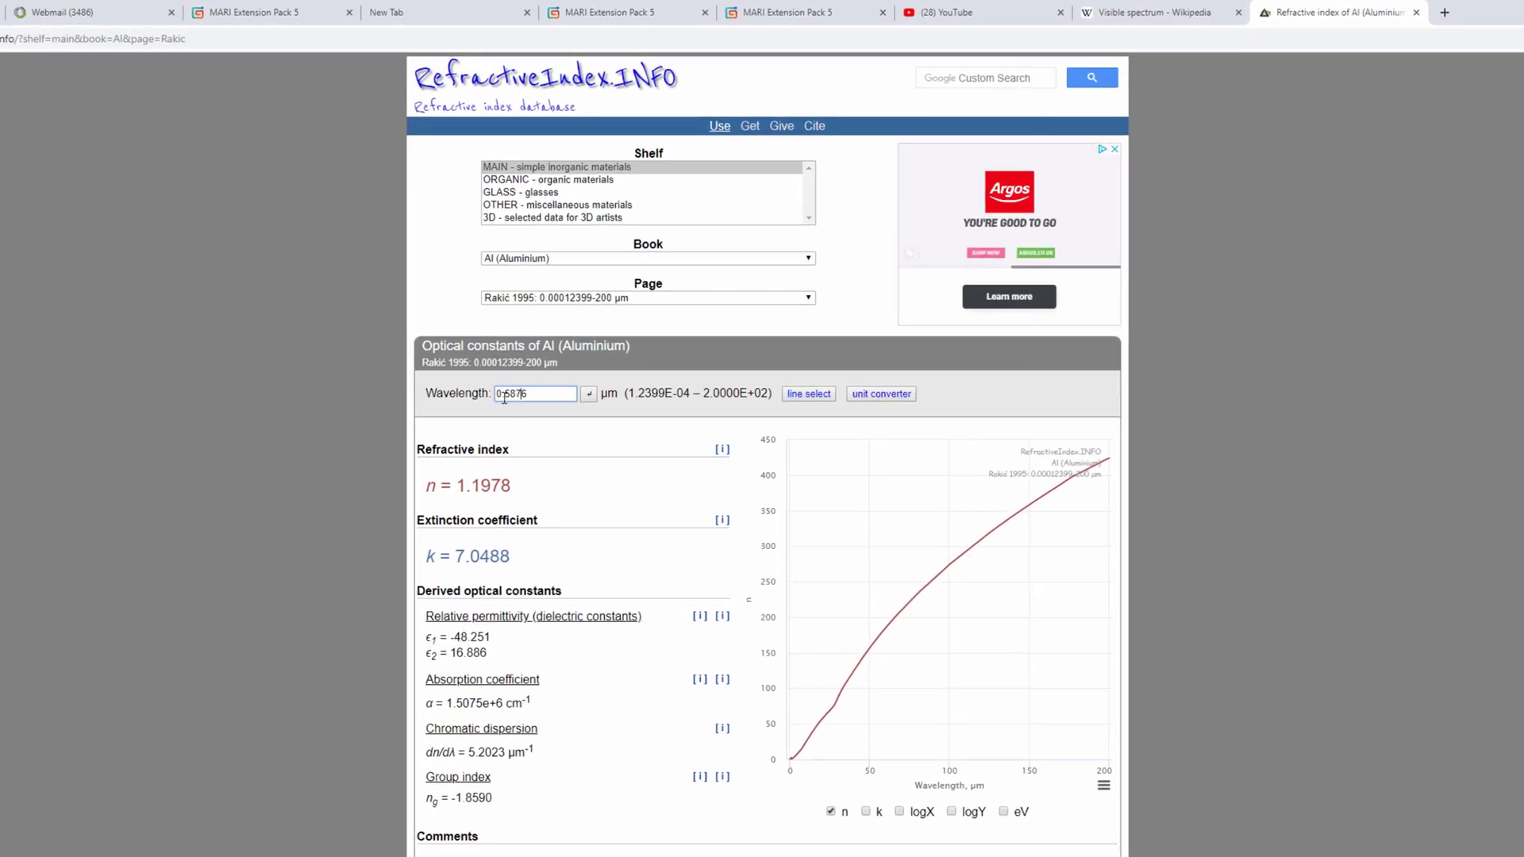
pyautogui.moveTo(504, 397); pyautogui.dragTo(544, 399)
pyautogui.click(512, 396)
pyautogui.press('BackSpace')
pyautogui.press('Delete')
pyautogui.press('Delete')
pyautogui.press('Delete')
pyautogui.write('7')
pyautogui.click(589, 394)
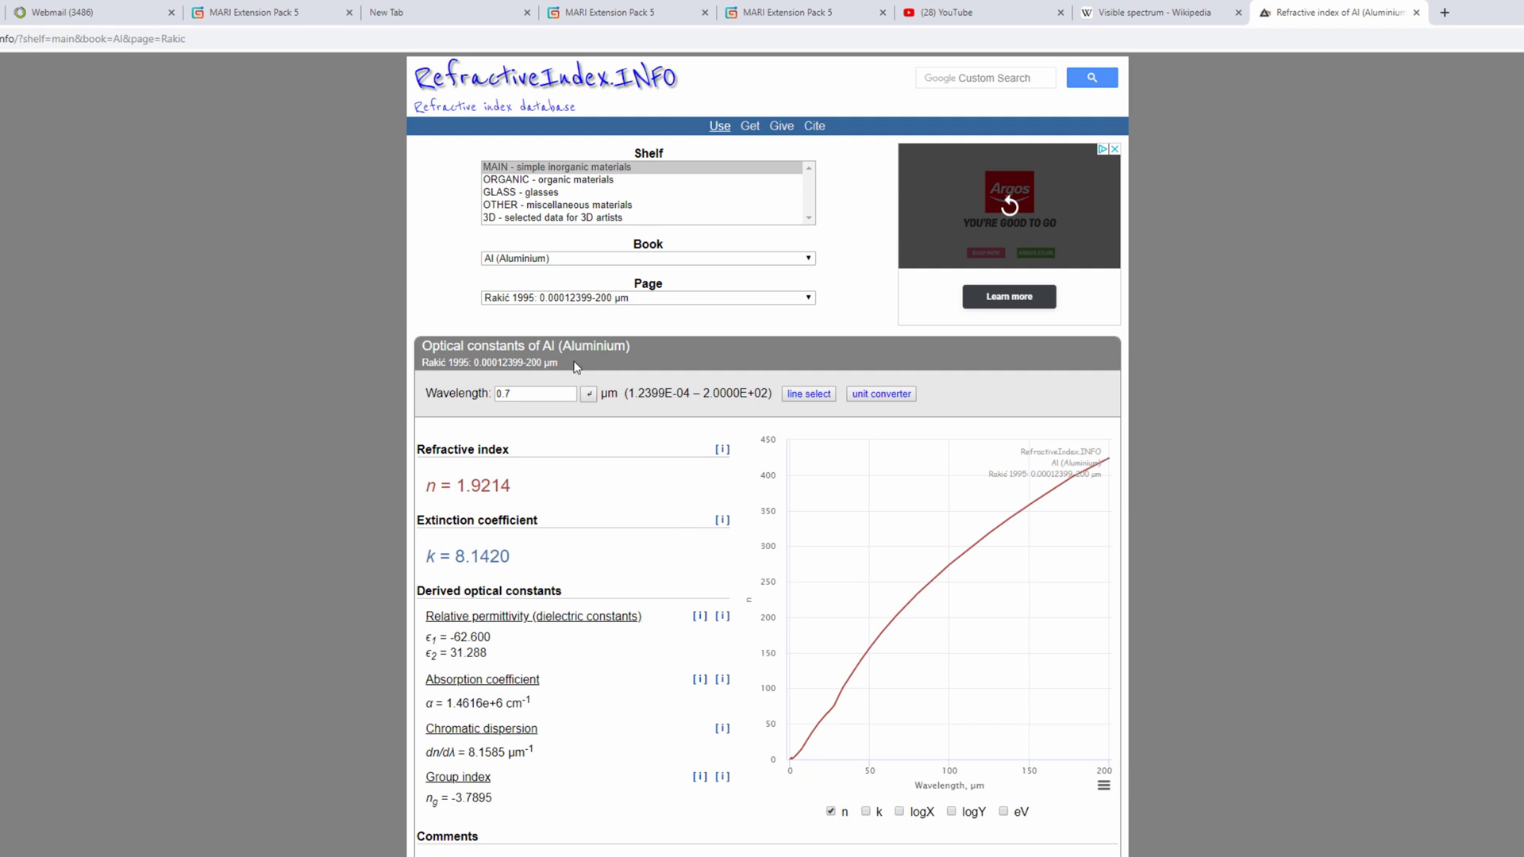
pyautogui.click(1087, 14)
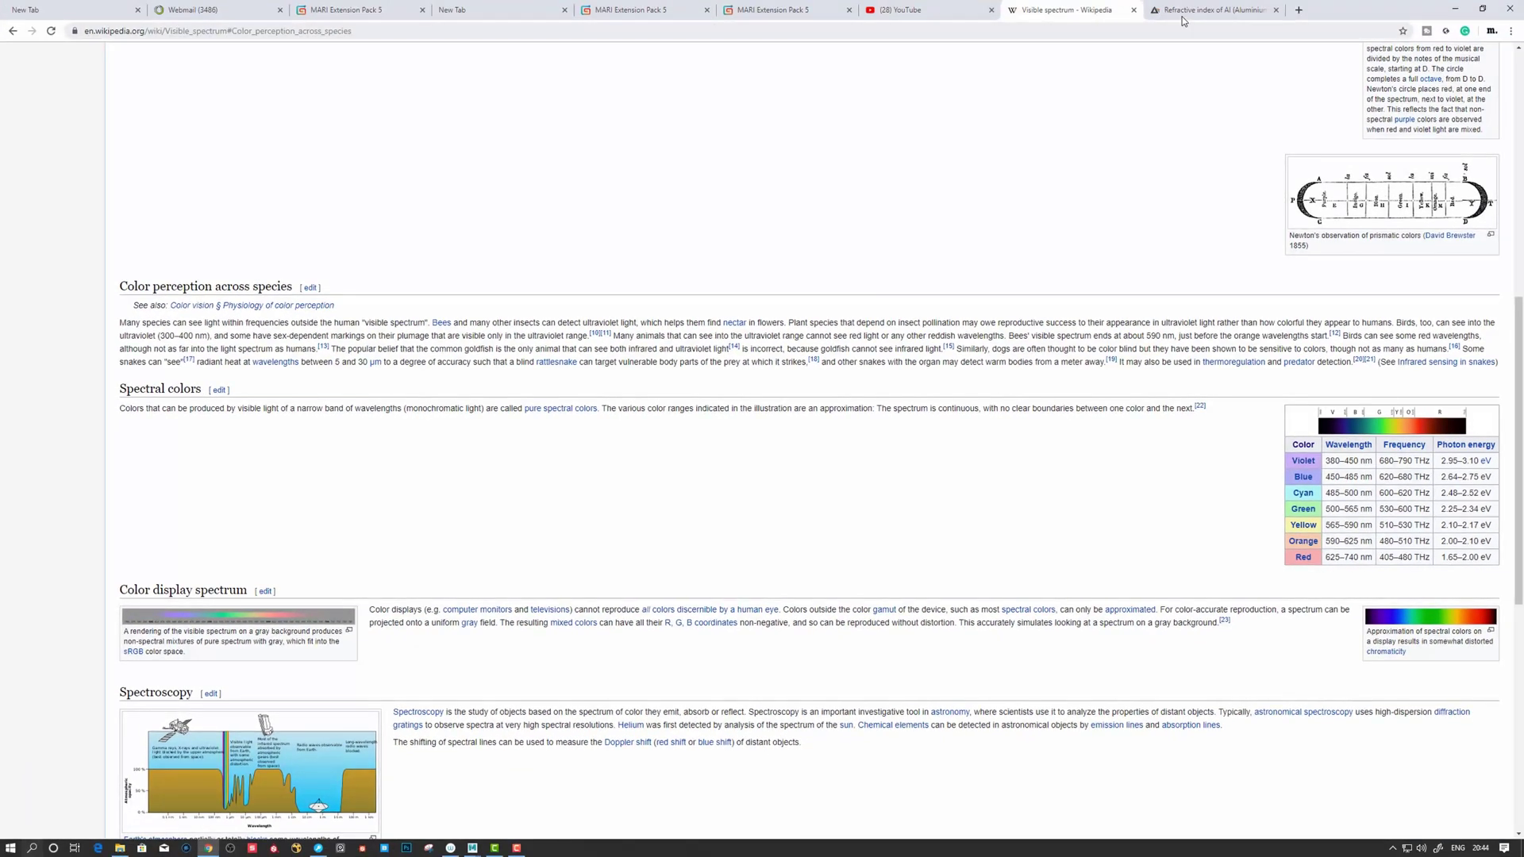
# - Look up aluminium at 0.55 µm, then at 0.45 µm (n = 0.63324, k = 5.4544)
pyautogui.click(1185, 11)
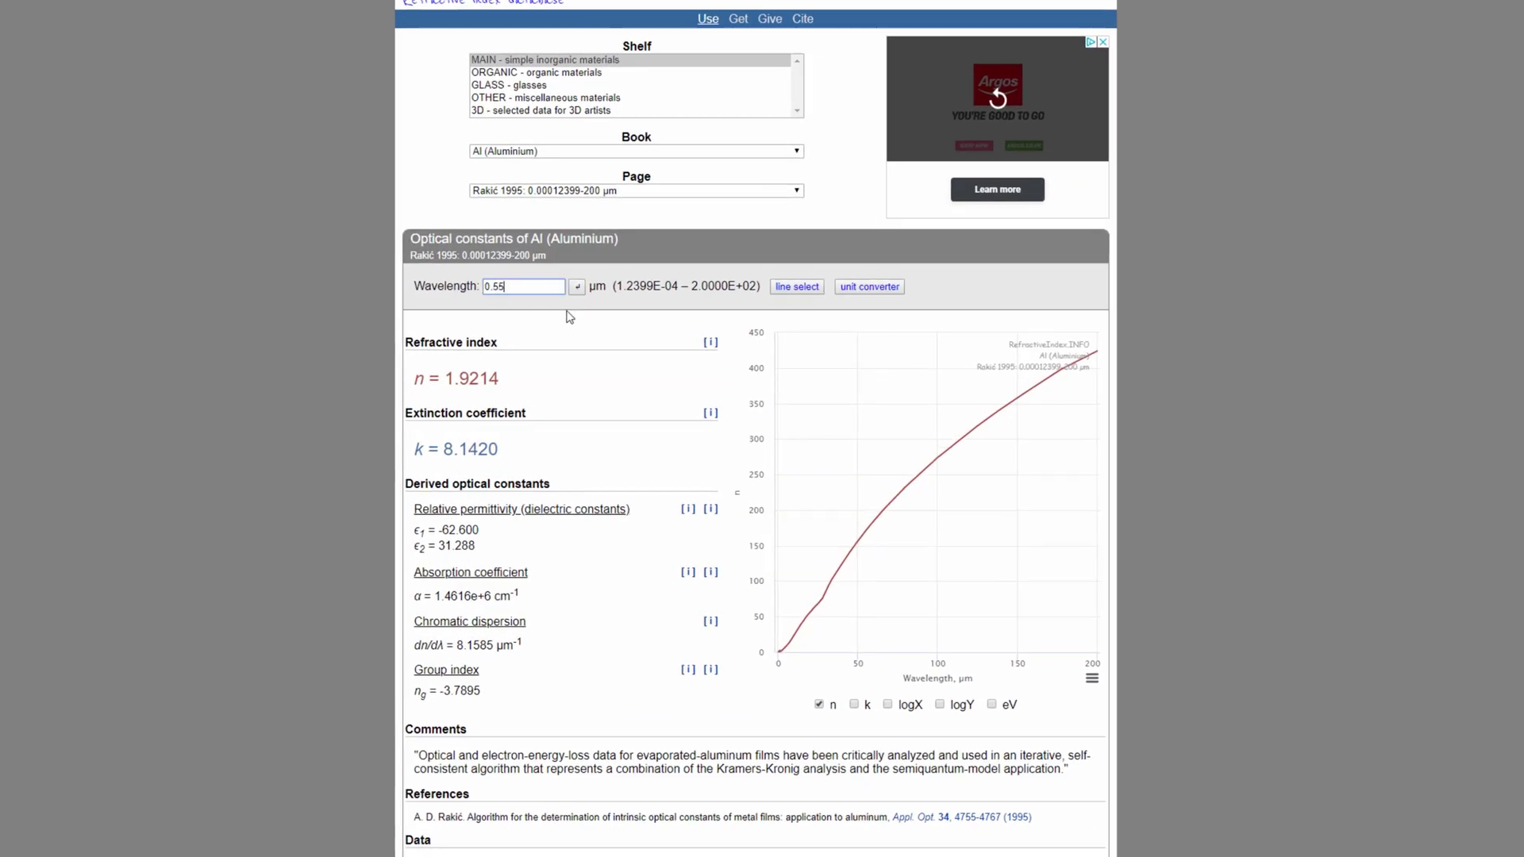
pyautogui.click(577, 287)
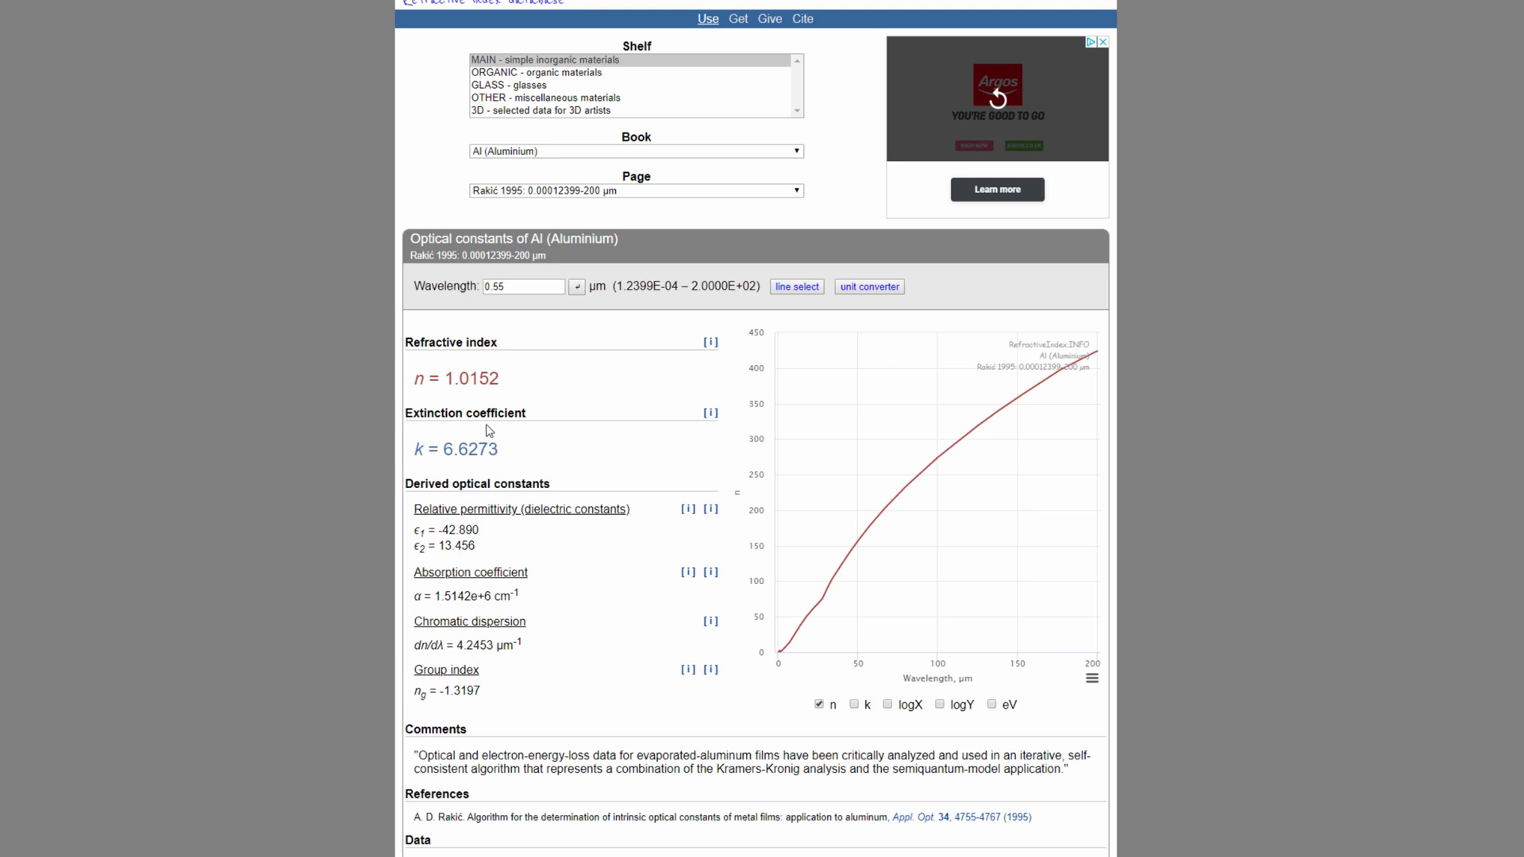
pyautogui.moveTo(932, 505)
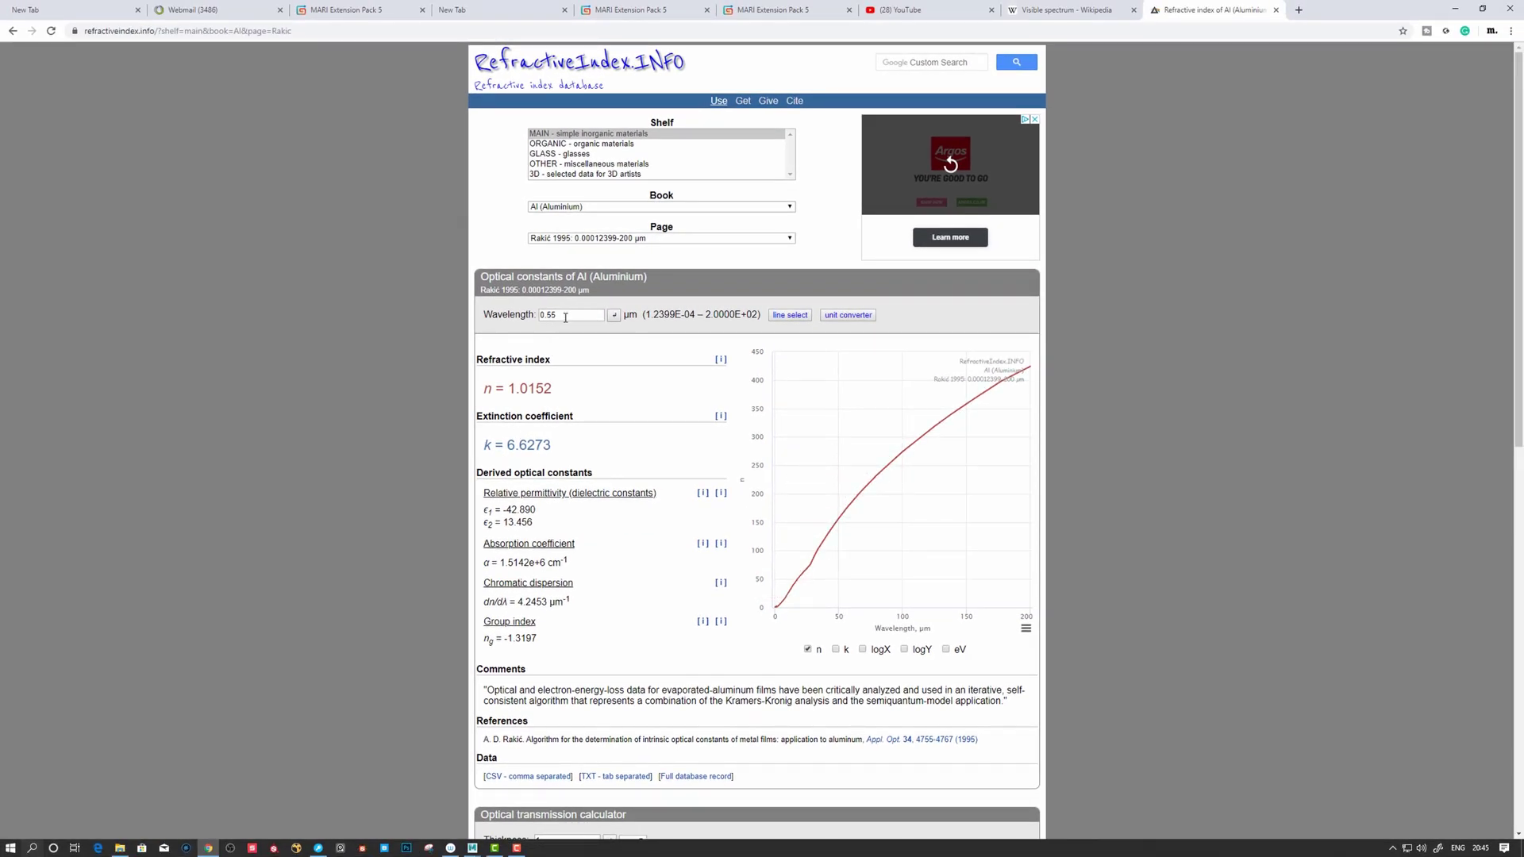
pyautogui.moveTo(548, 315); pyautogui.dragTo(560, 315)
pyautogui.click(614, 316)
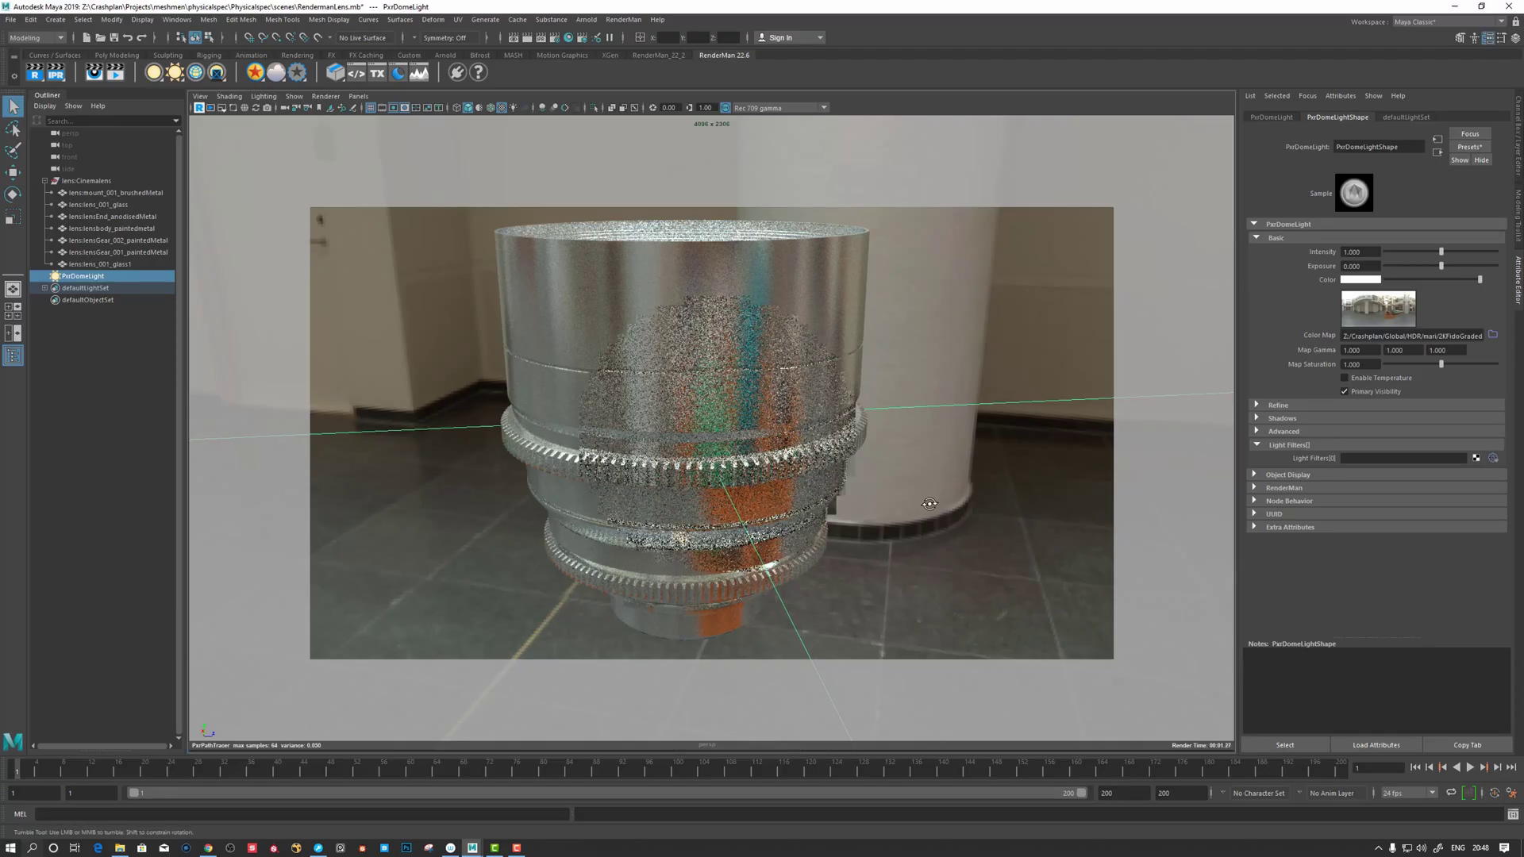
# - Enter aluminium's extinction coefficient R 8.142, G 6.627, B 5.454 in the lens body's PxrSurface2
pyautogui.keyDown('alt'); pyautogui.moveTo(923, 510); pyautogui.dragTo(740, 381); pyautogui.keyUp('alt')
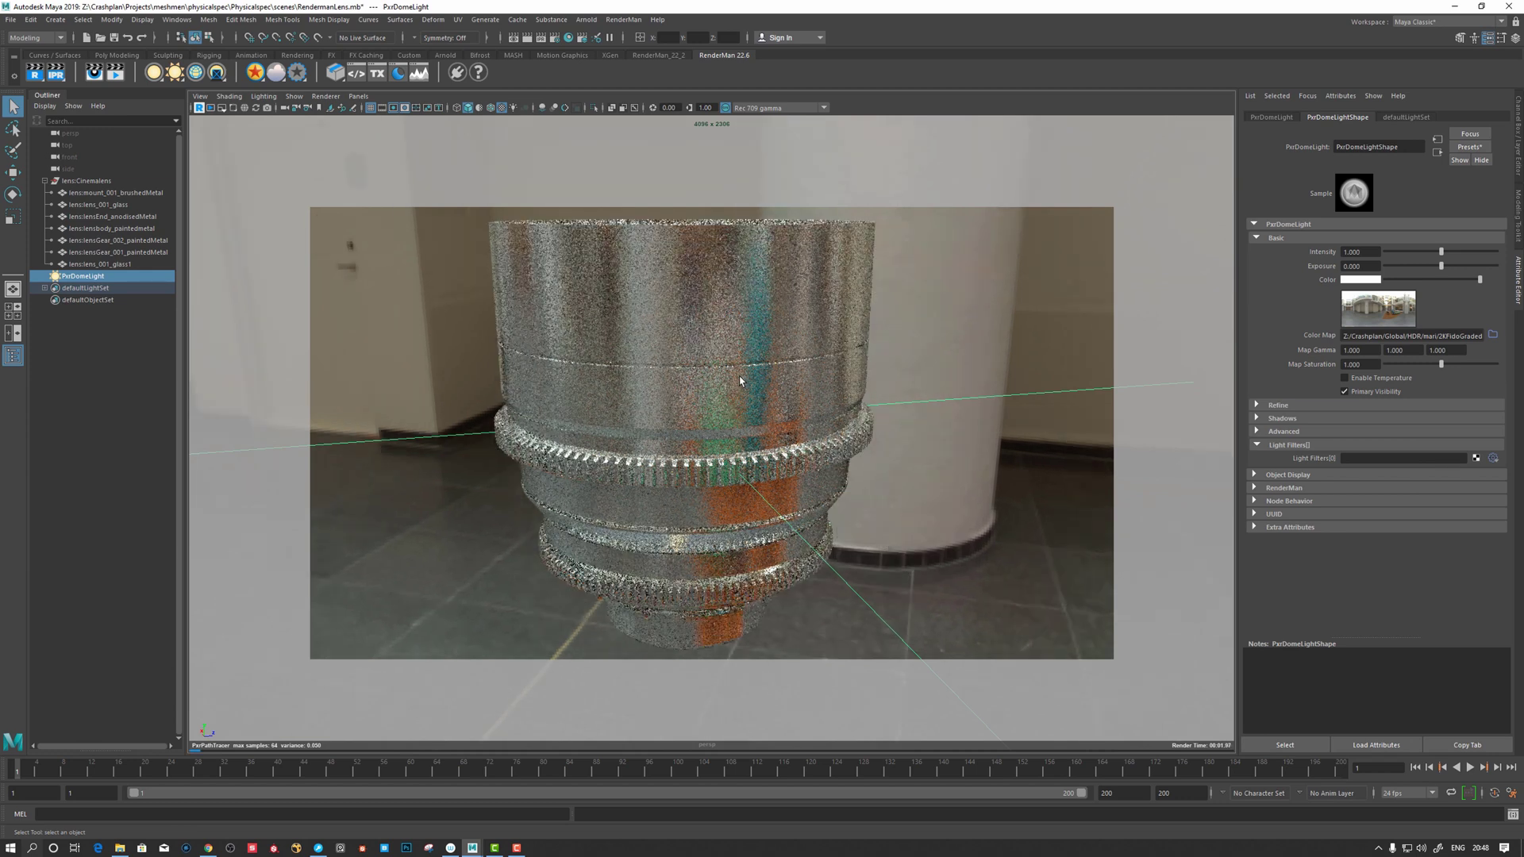
pyautogui.click(750, 327)
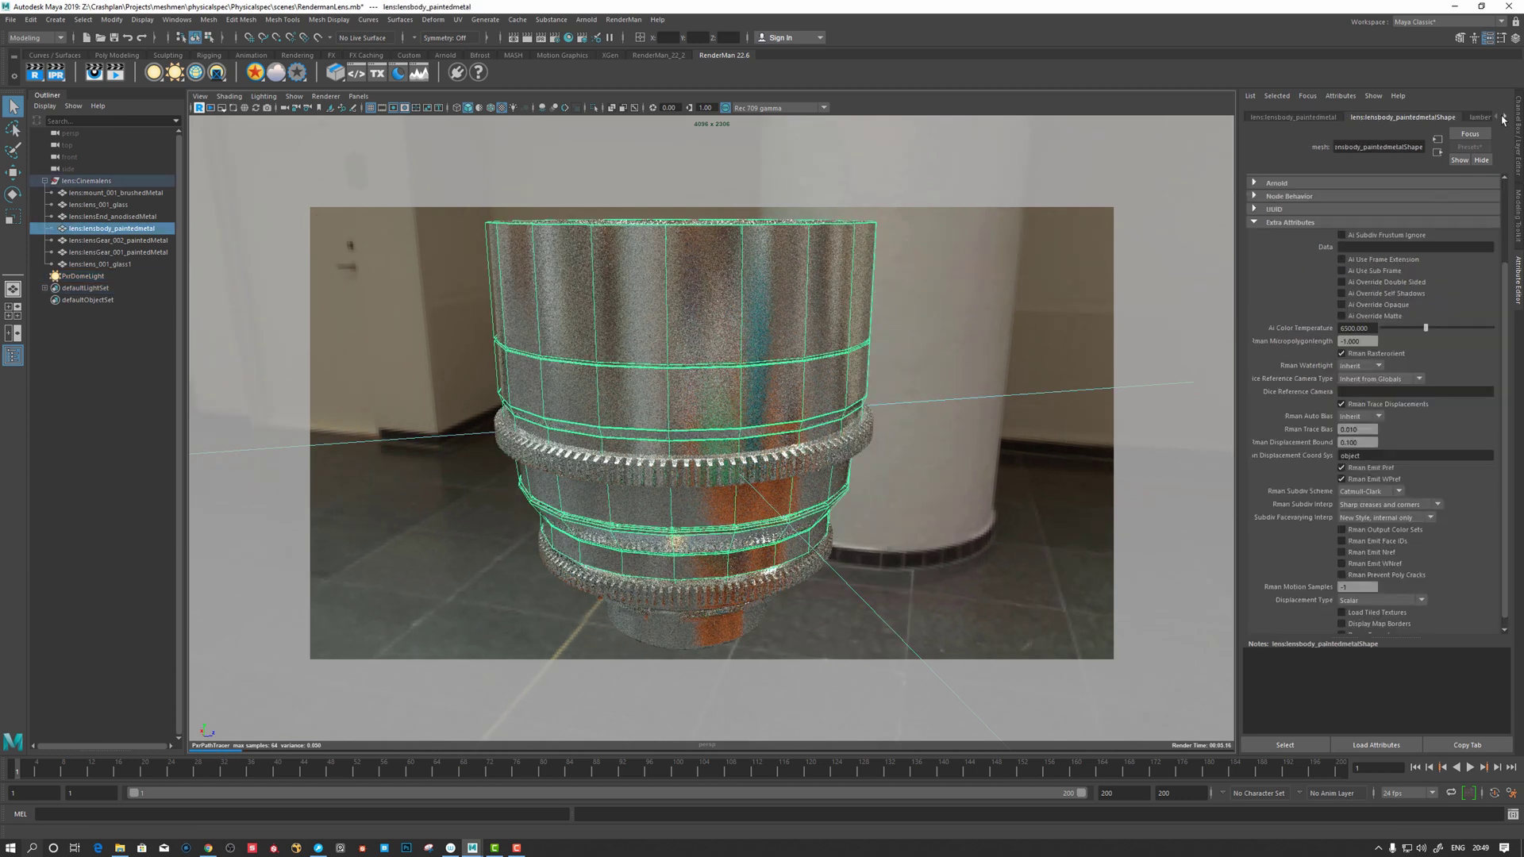
pyautogui.click(1503, 117)
pyautogui.click(1478, 119)
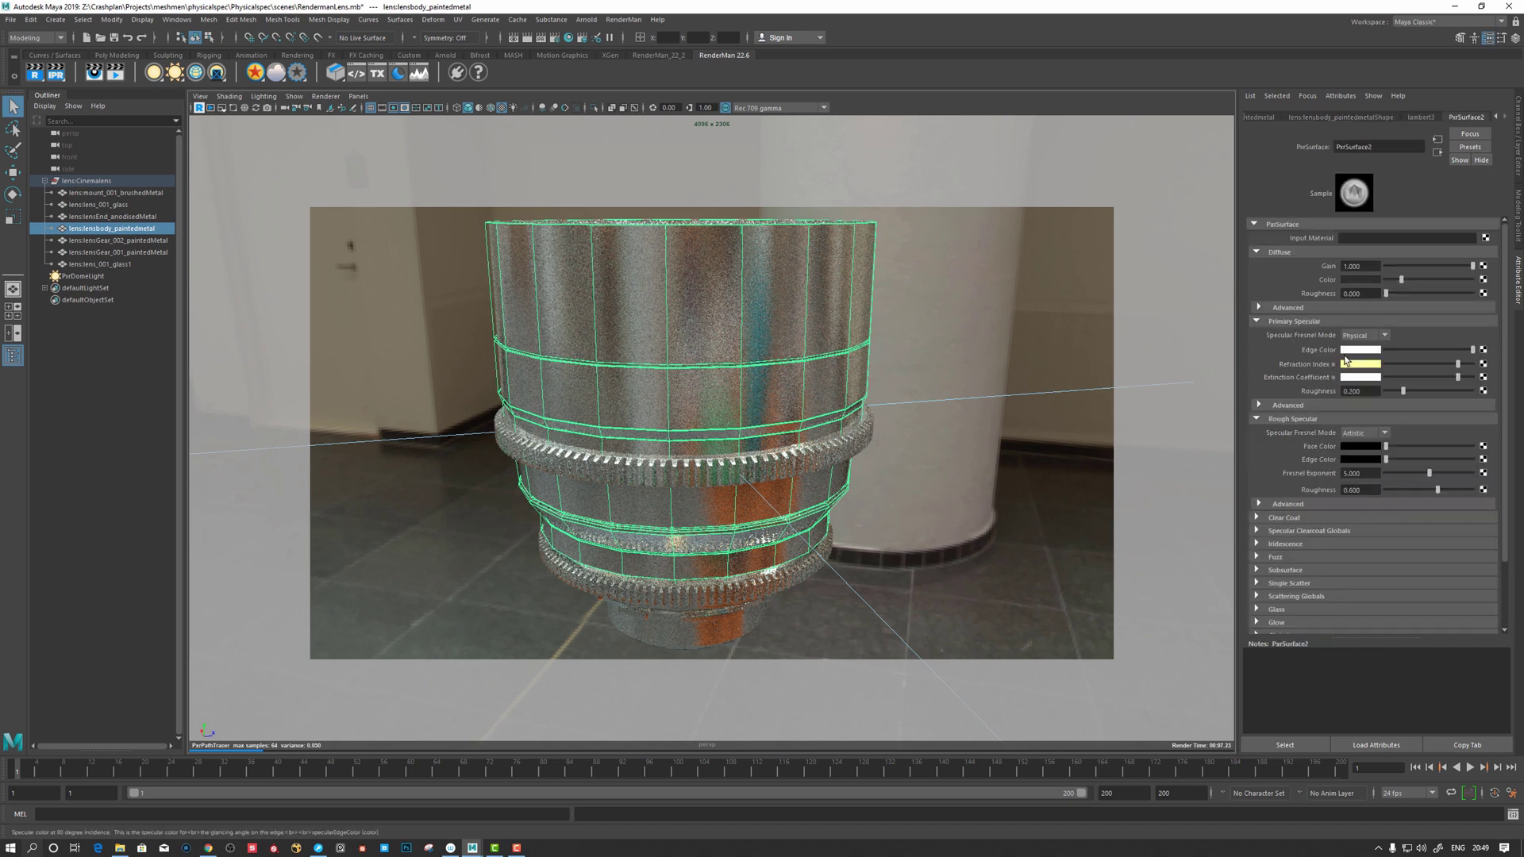
pyautogui.click(1352, 364)
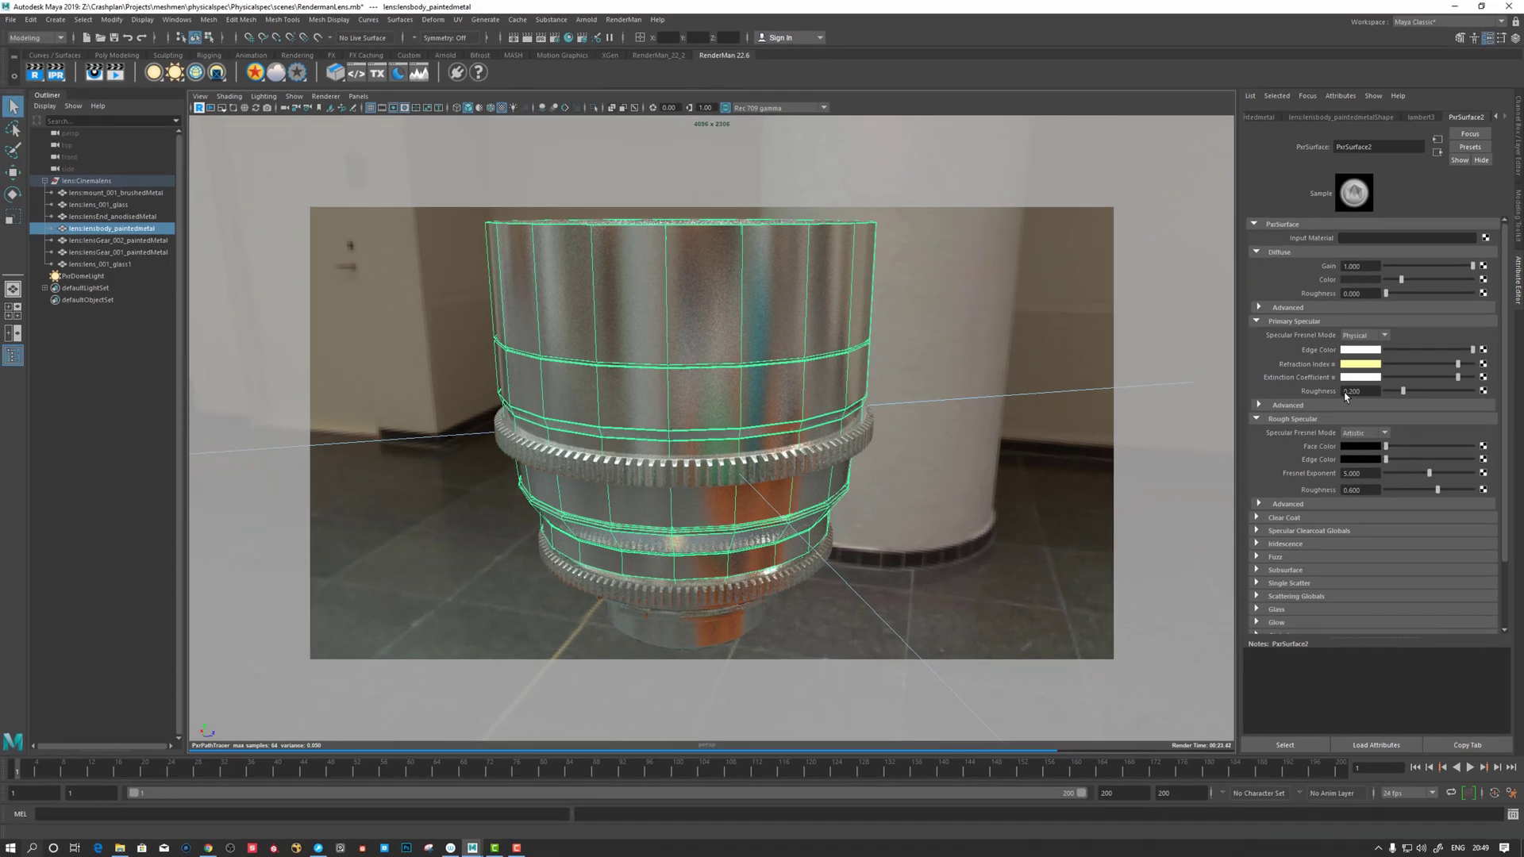
pyautogui.moveTo(1265, 387)
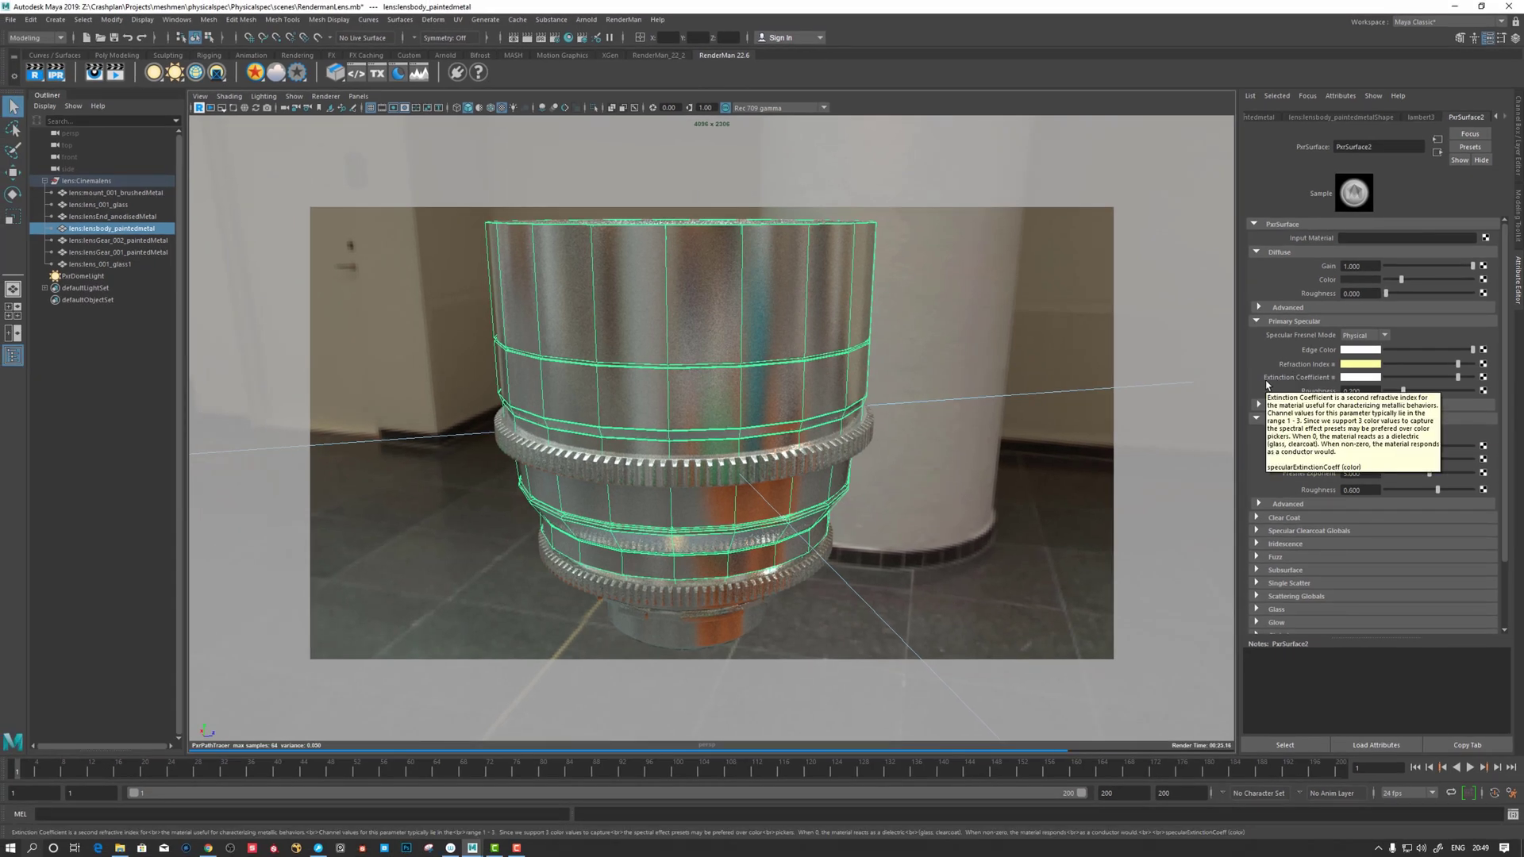
pyautogui.click(1351, 377)
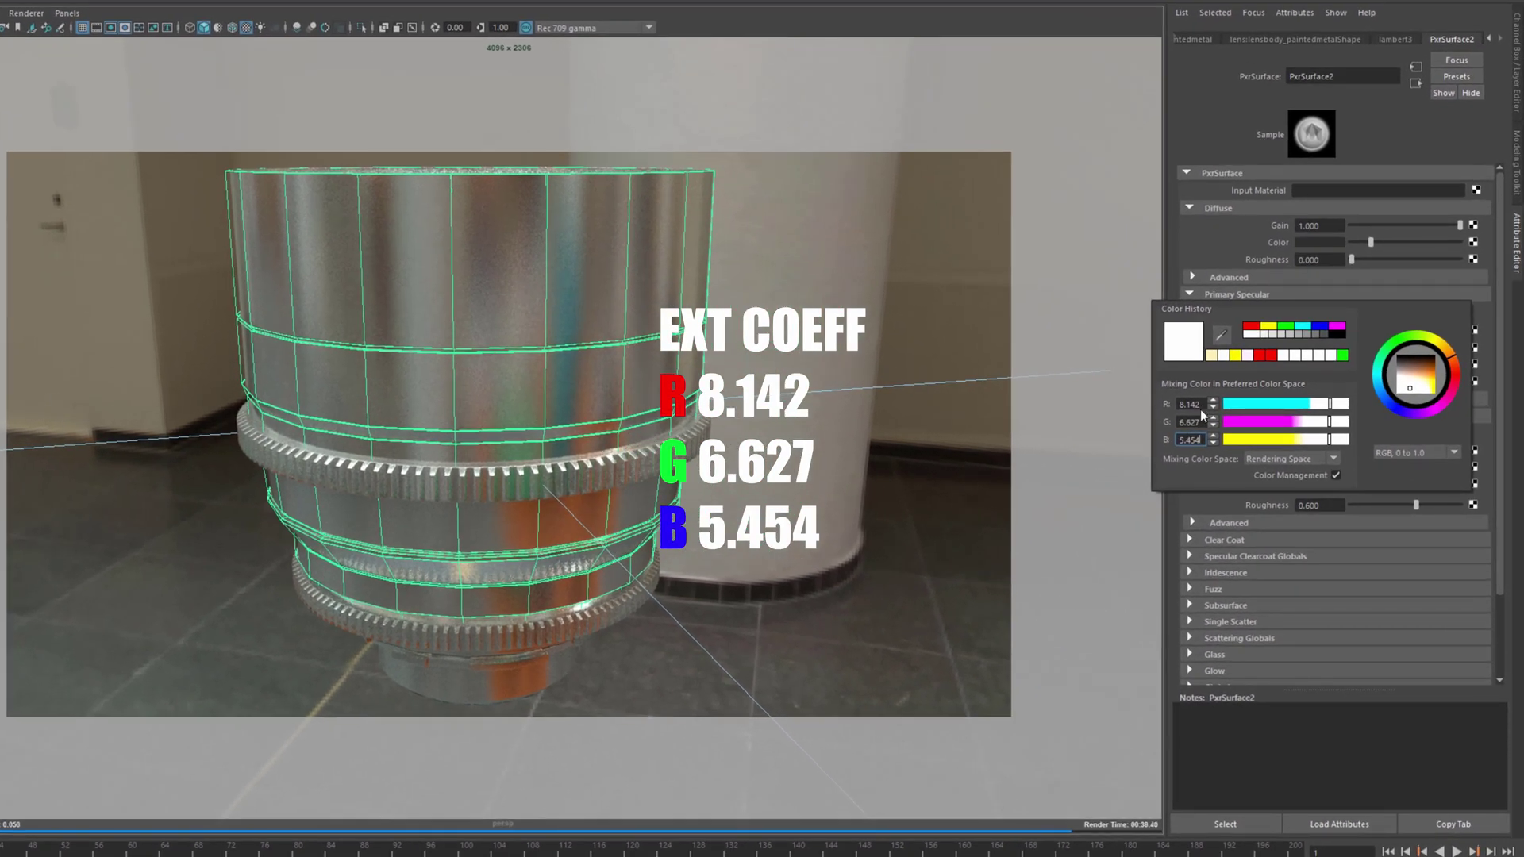
# - Close the colour editor and reopen the lens body's PxrSurface2 material settings
pyautogui.click(859, 443)
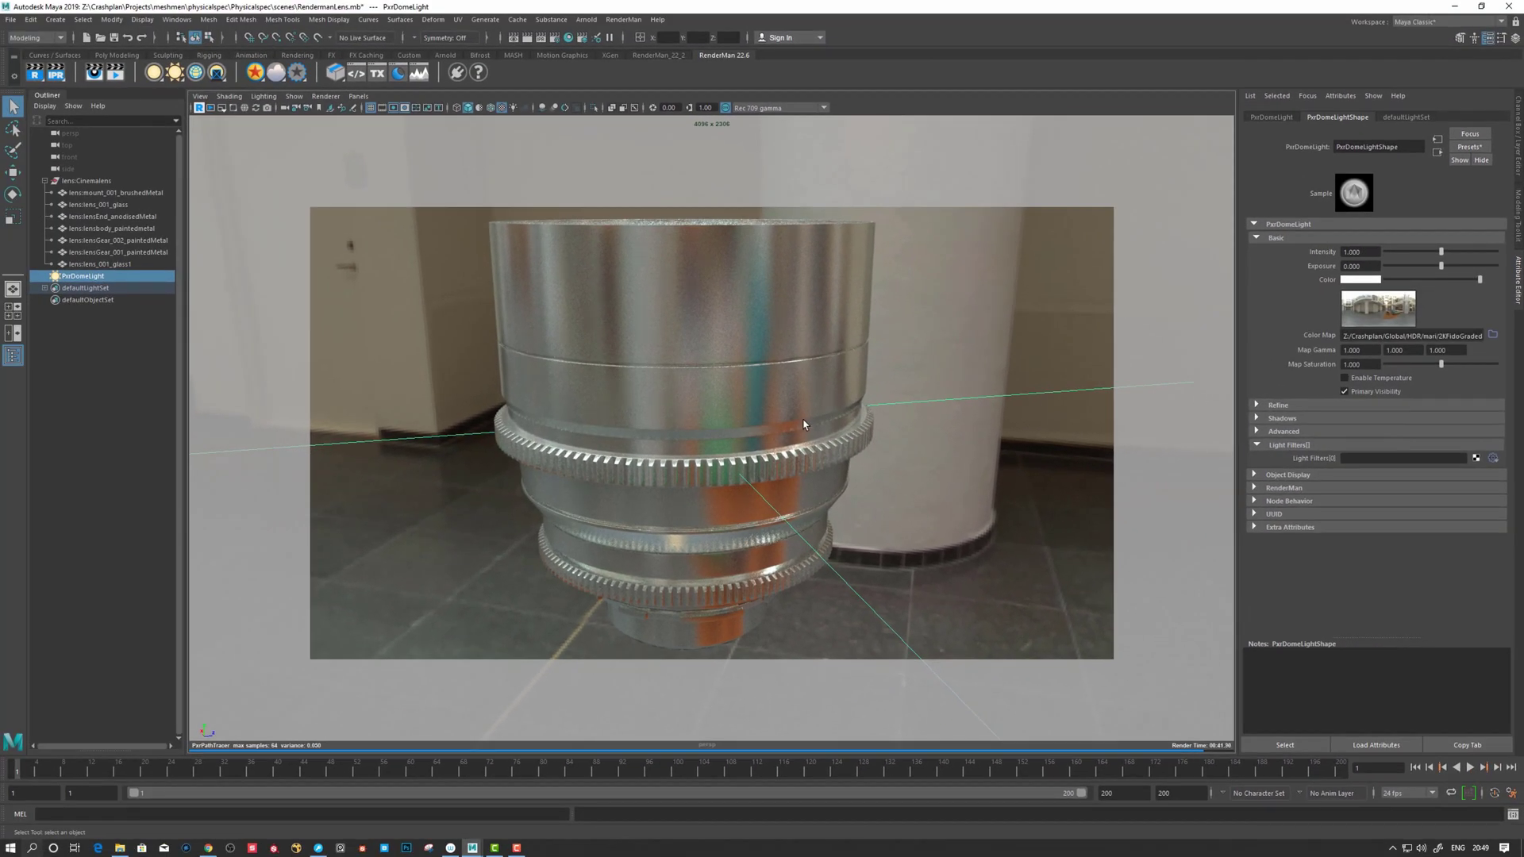
pyautogui.click(803, 425)
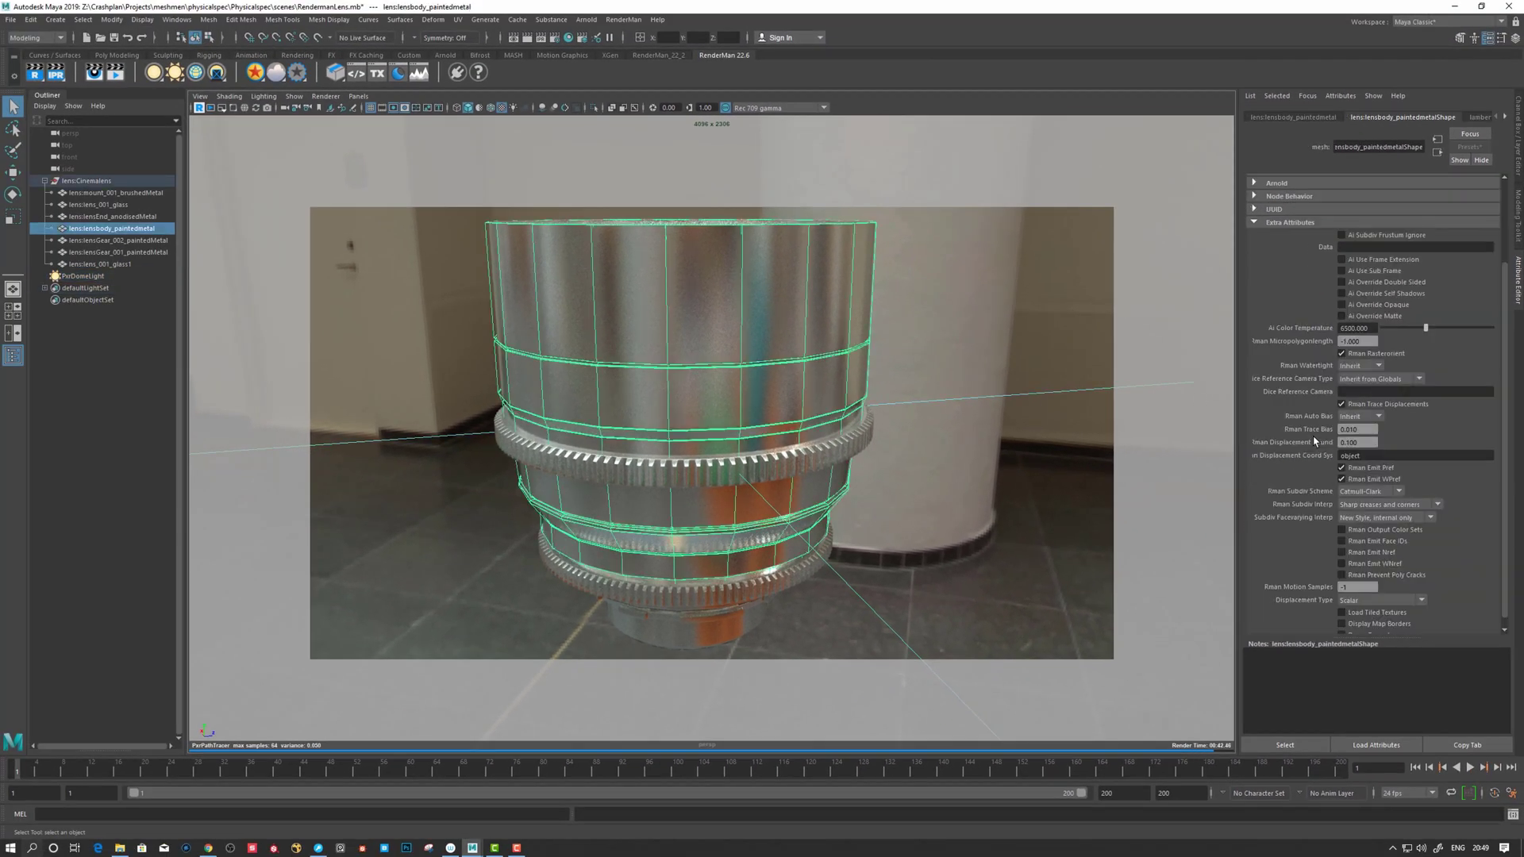
pyautogui.click(1506, 118)
pyautogui.click(1467, 118)
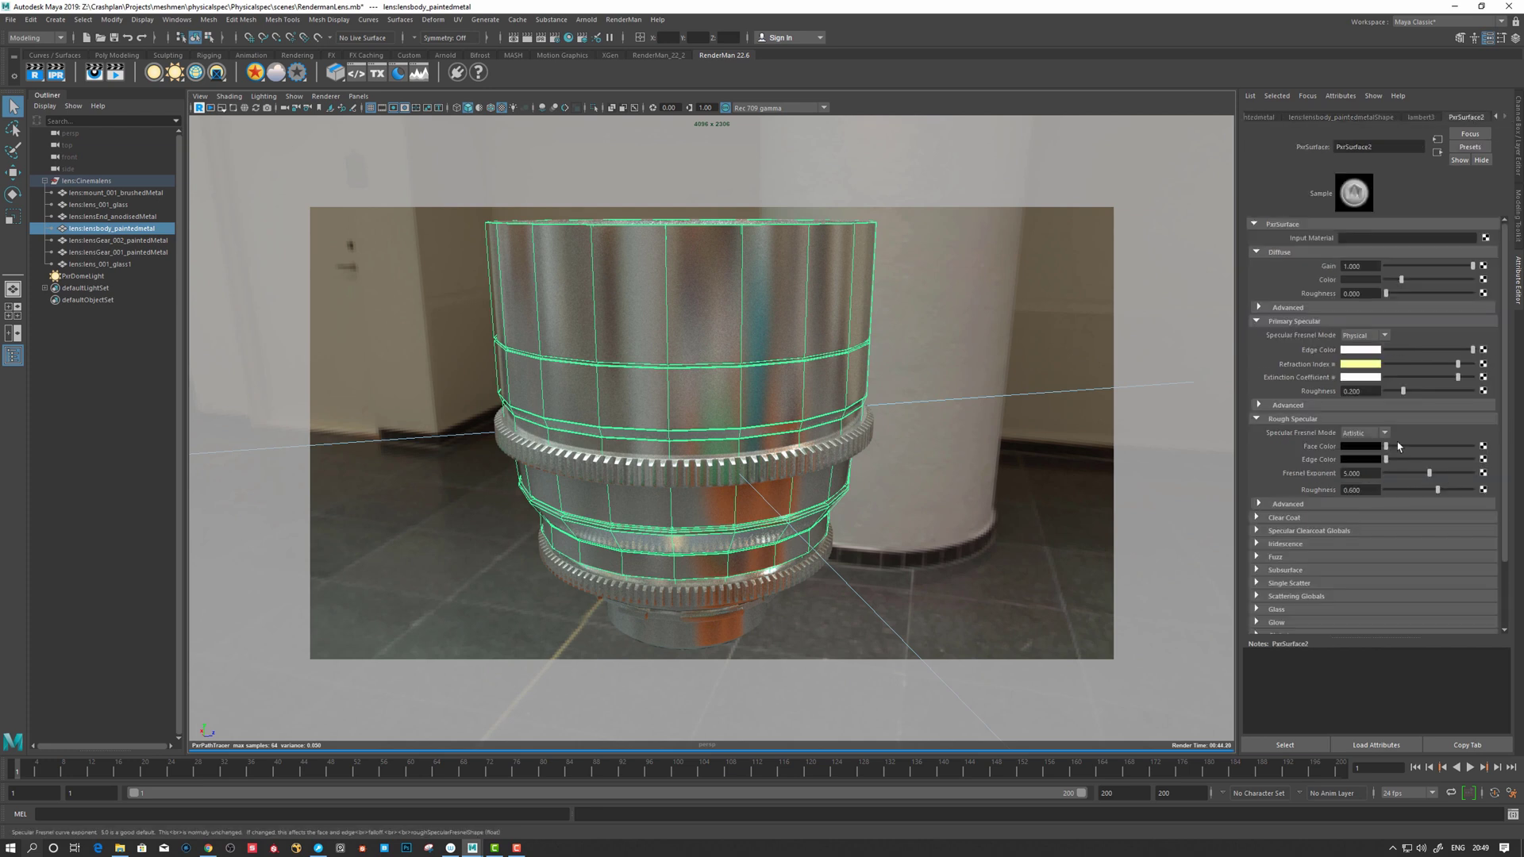
# - Lower the primary specular roughness and switch the advanced specular model to Ggx
pyautogui.moveTo(1403, 391); pyautogui.dragTo(1416, 397)
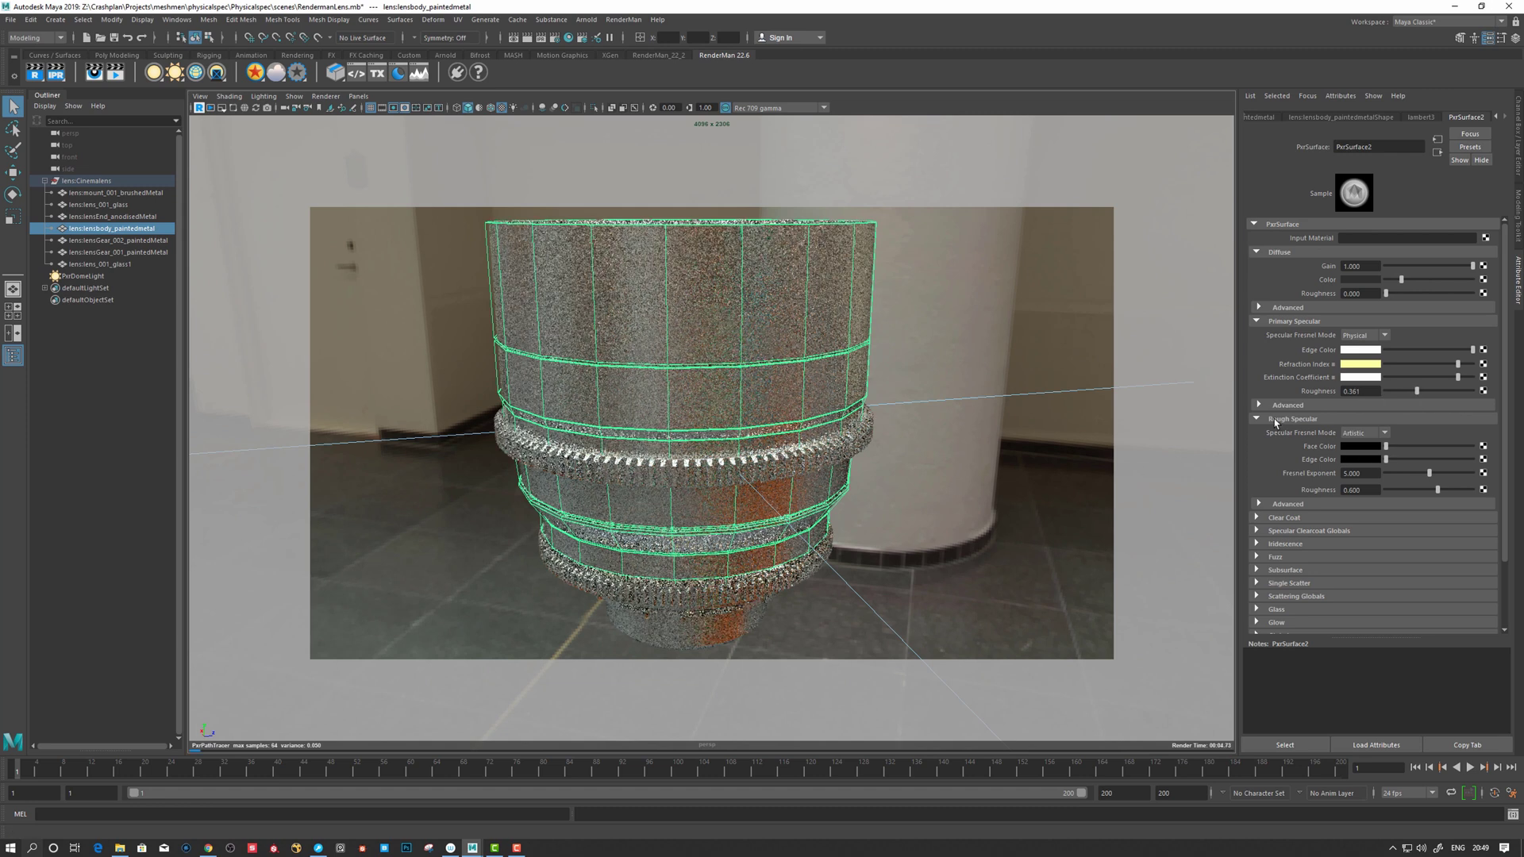
pyautogui.click(1384, 404)
pyautogui.click(1366, 419)
pyautogui.click(1370, 433)
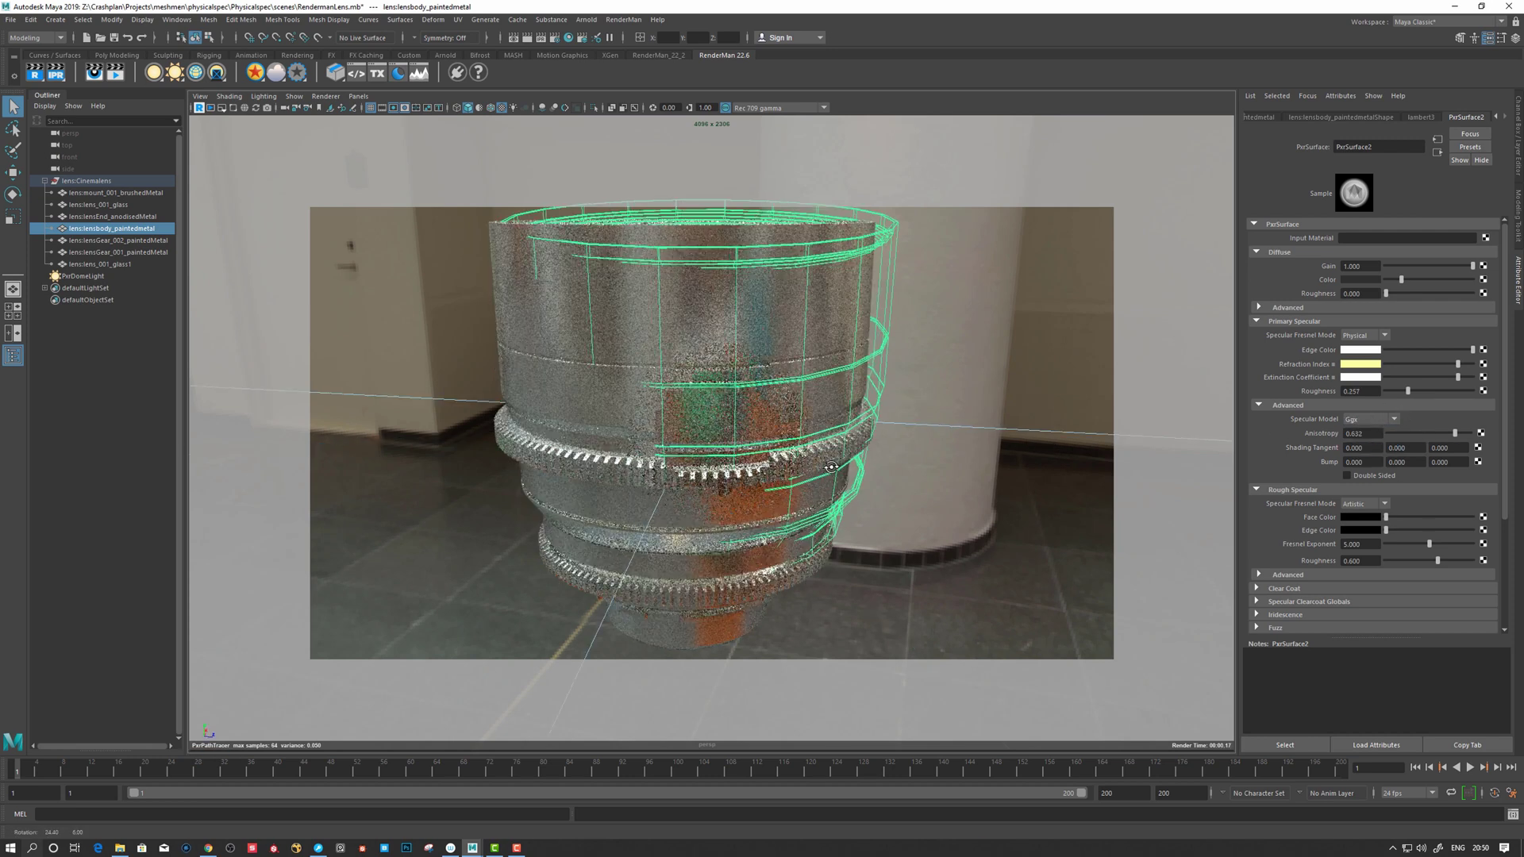
pyautogui.keyDown('alt'); pyautogui.moveTo(831, 467); pyautogui.dragTo(905, 487); pyautogui.keyUp('alt')
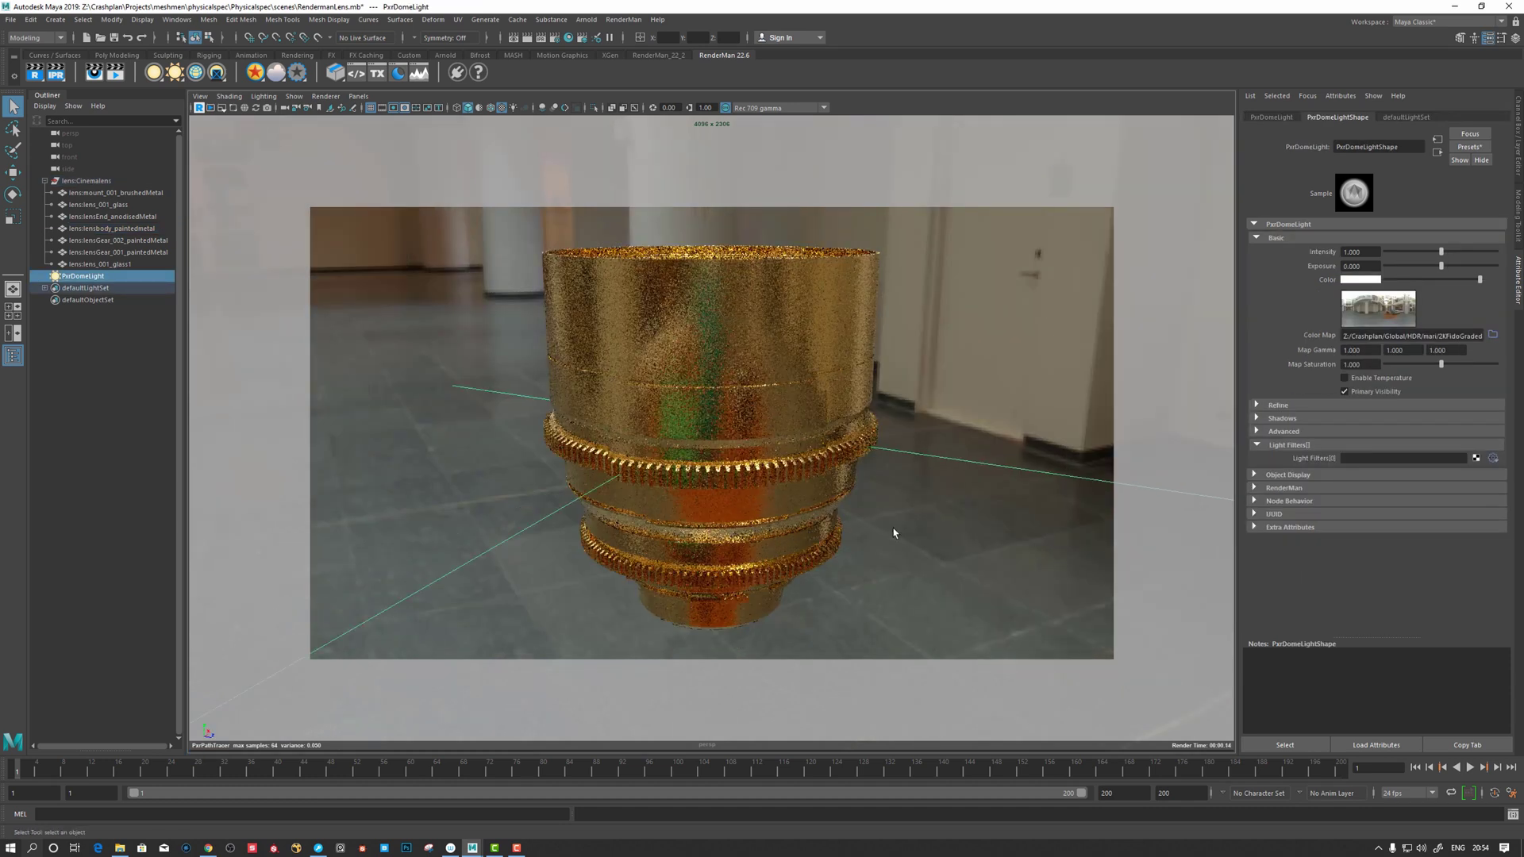
# - Show the lens body's gold extinction coefficient values R 3.881, G 2.345, B 1.770 in PxrSurface2
pyautogui.click(778, 336)
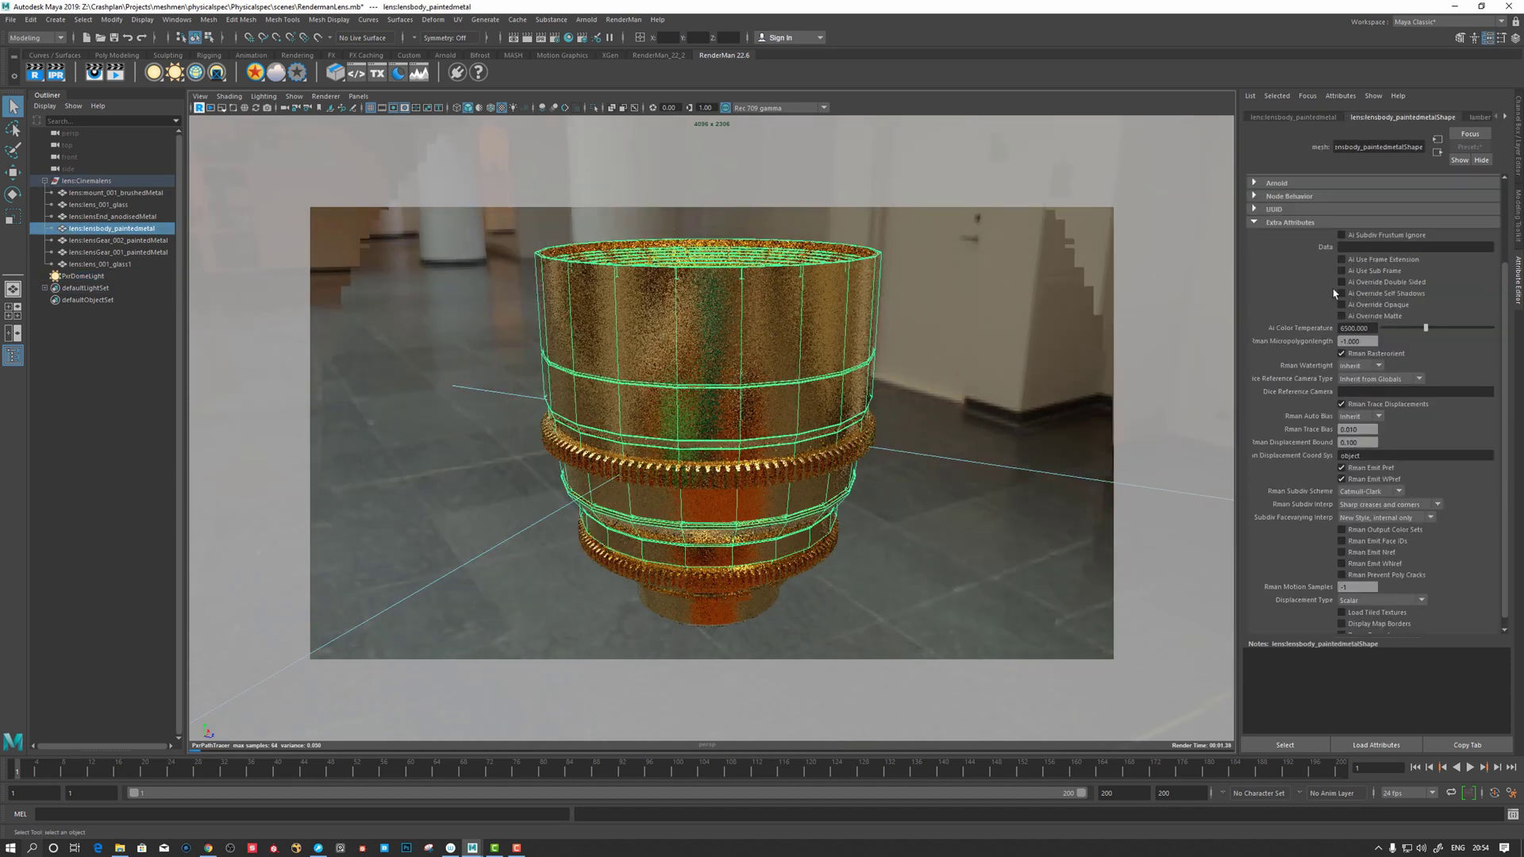
pyautogui.click(1505, 117)
pyautogui.click(1466, 117)
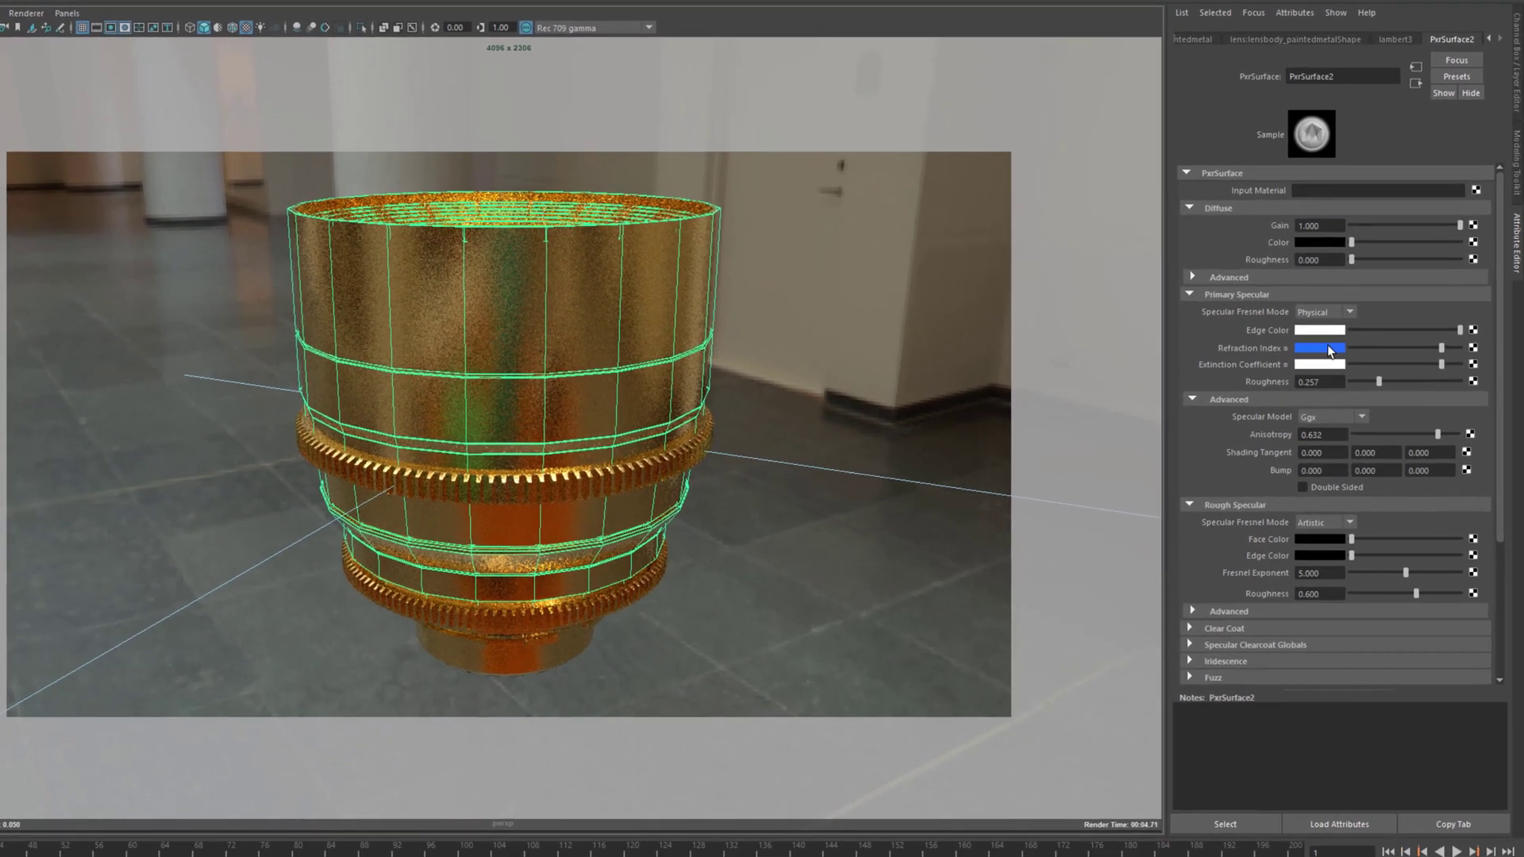
pyautogui.click(1365, 361)
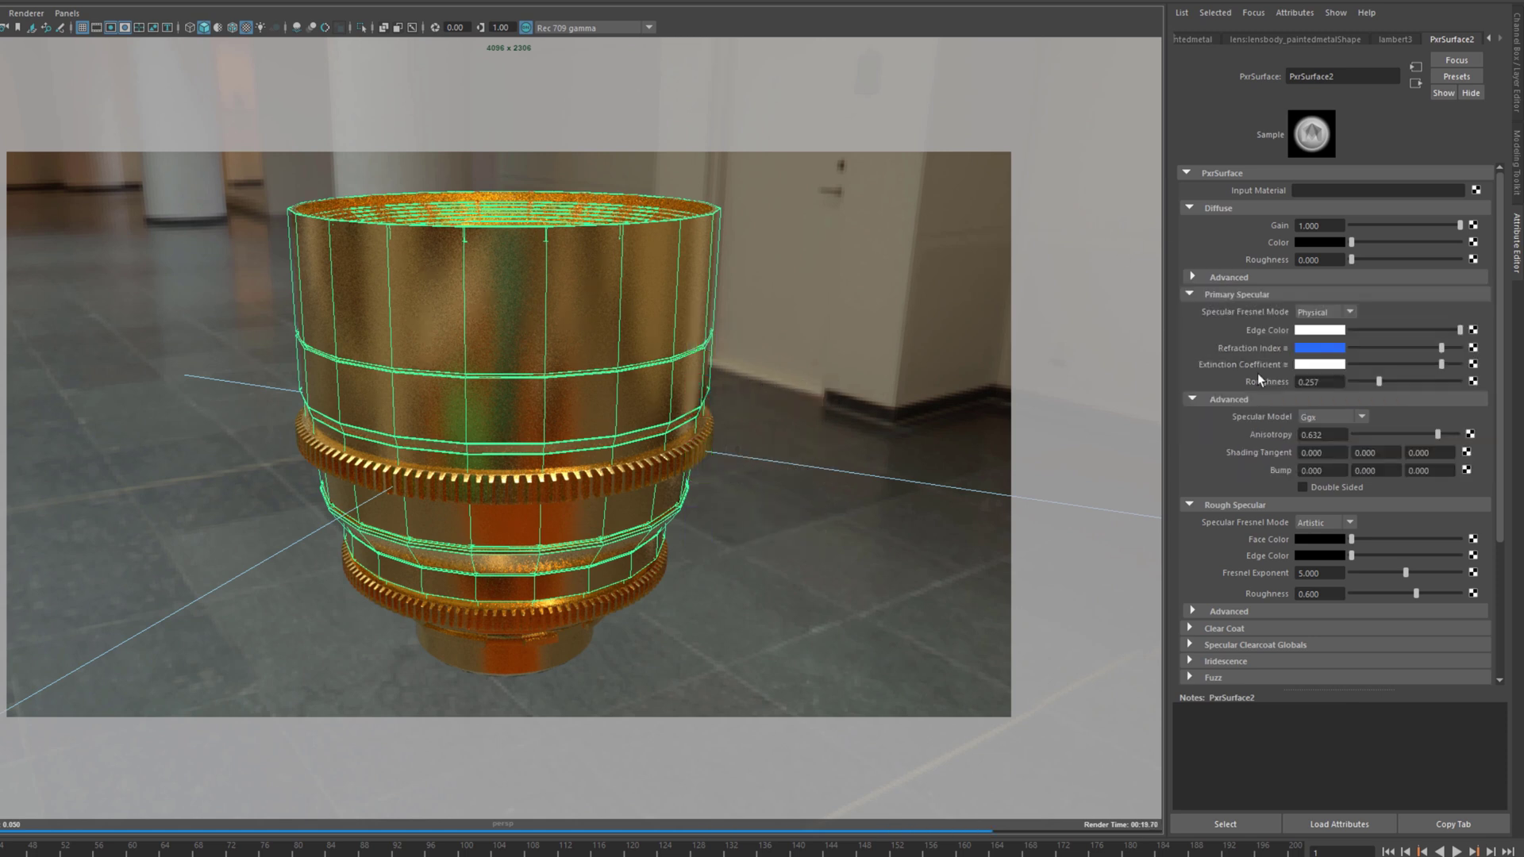
pyautogui.click(1318, 364)
# - Briefly lighten the diffuse colour, then return it to black
pyautogui.moveTo(1351, 242); pyautogui.dragTo(1366, 243)
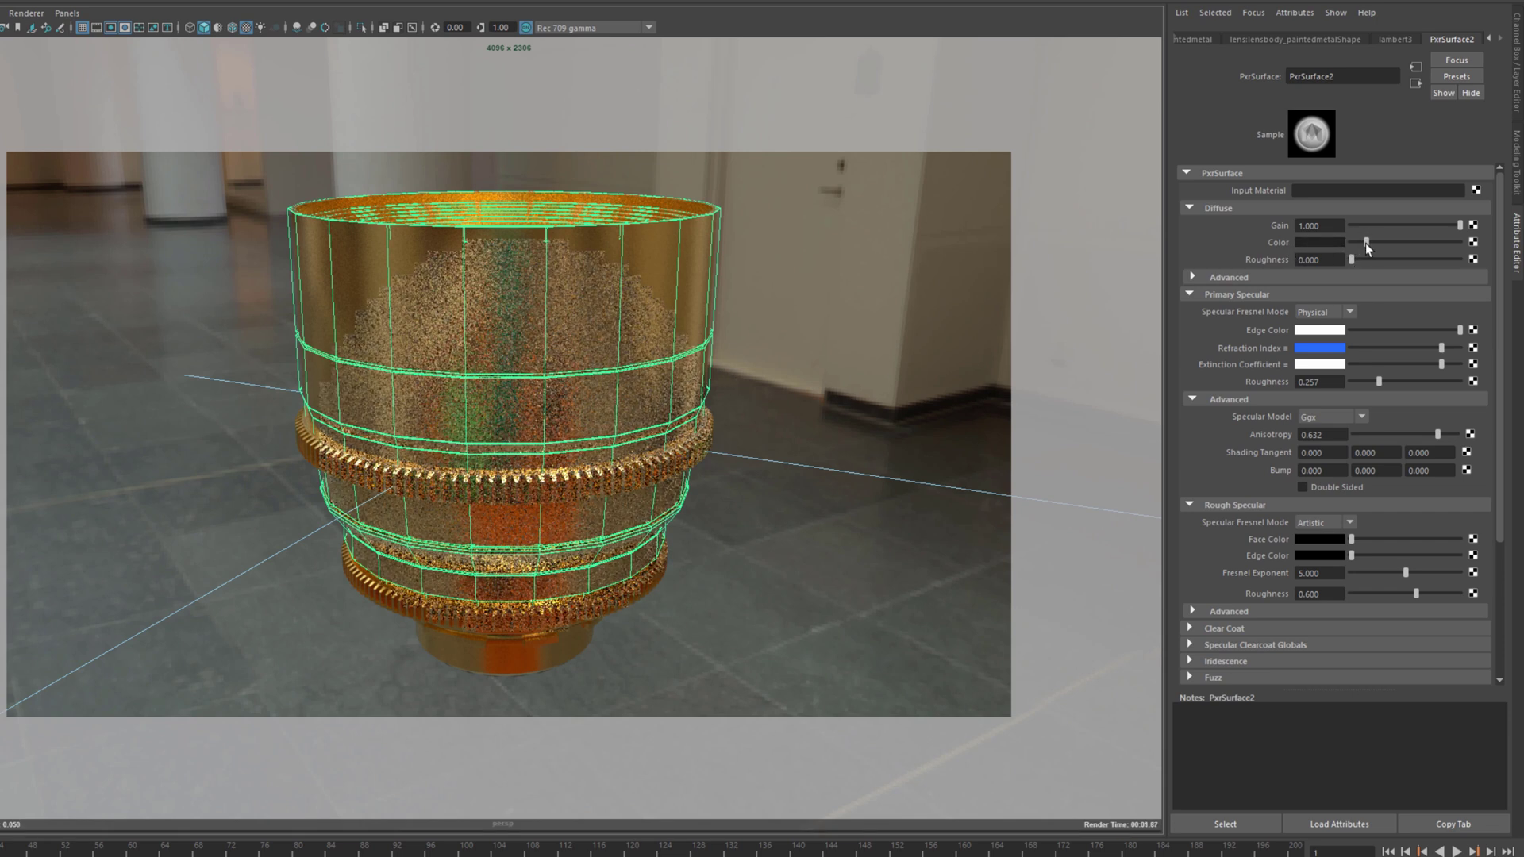
pyautogui.moveTo(1365, 243); pyautogui.dragTo(1325, 244)
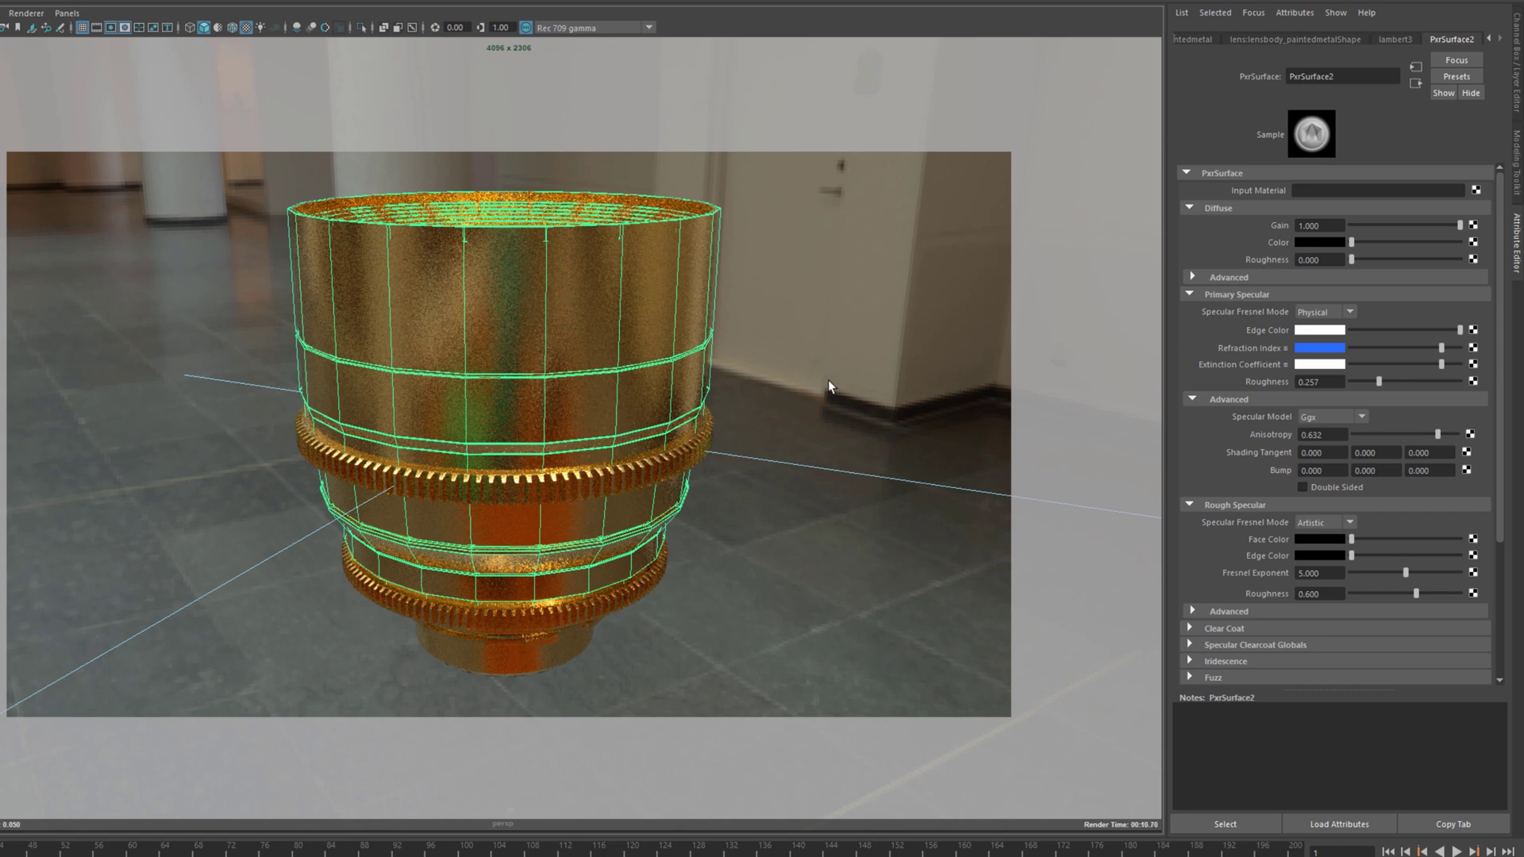
pyautogui.keyDown('alt'); pyautogui.moveTo(831, 381); pyautogui.dragTo(808, 417); pyautogui.keyUp('alt')
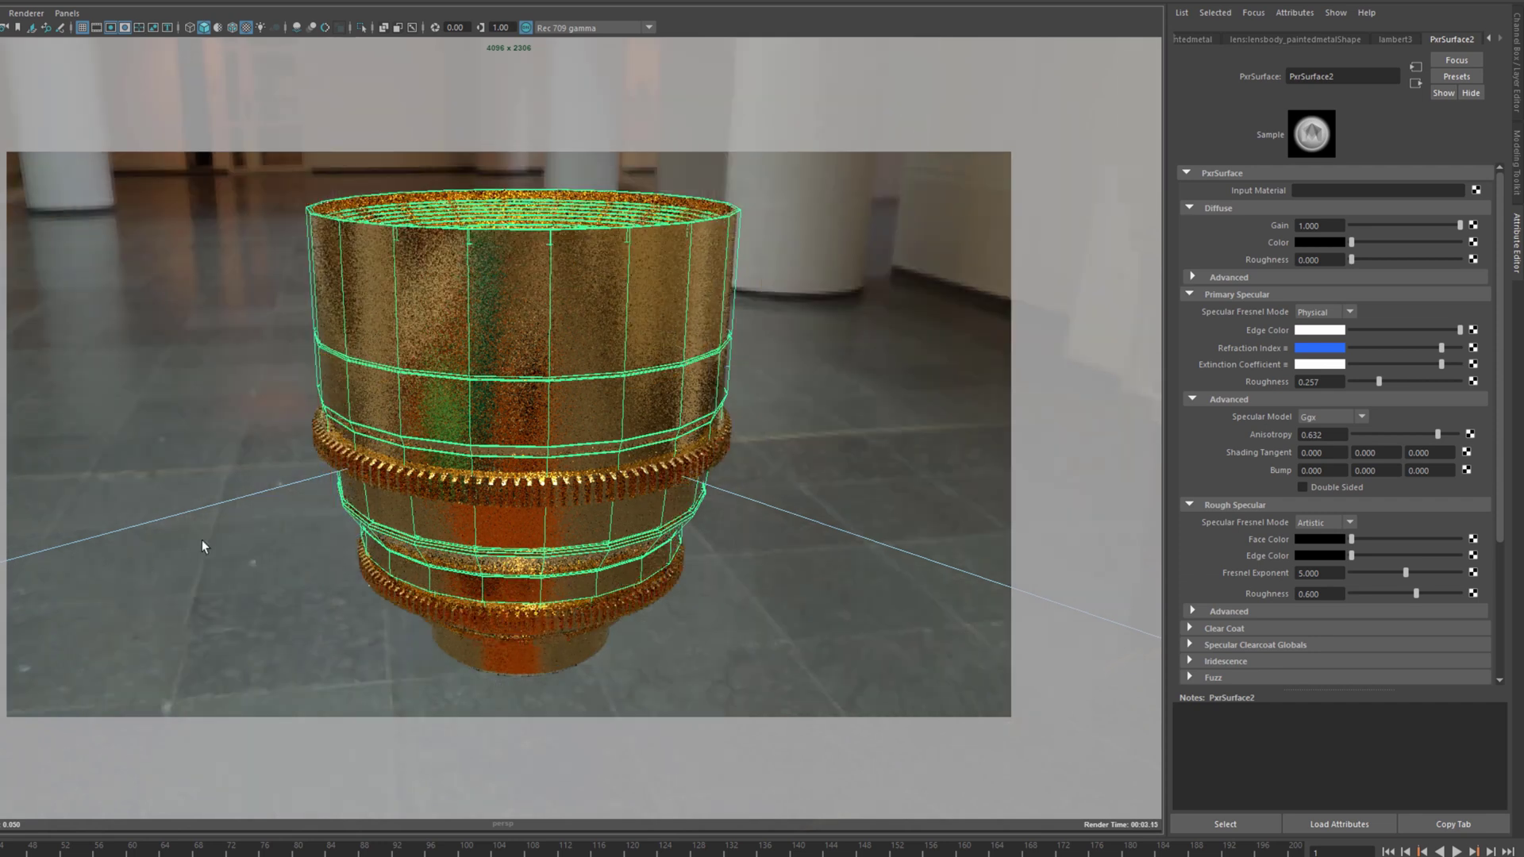
# - Try specular roughness 0.396 and 0.431, then finish at 0.000 for mirror-polished gold
pyautogui.click(1393, 381)
pyautogui.moveTo(1393, 383); pyautogui.dragTo(1397, 386)
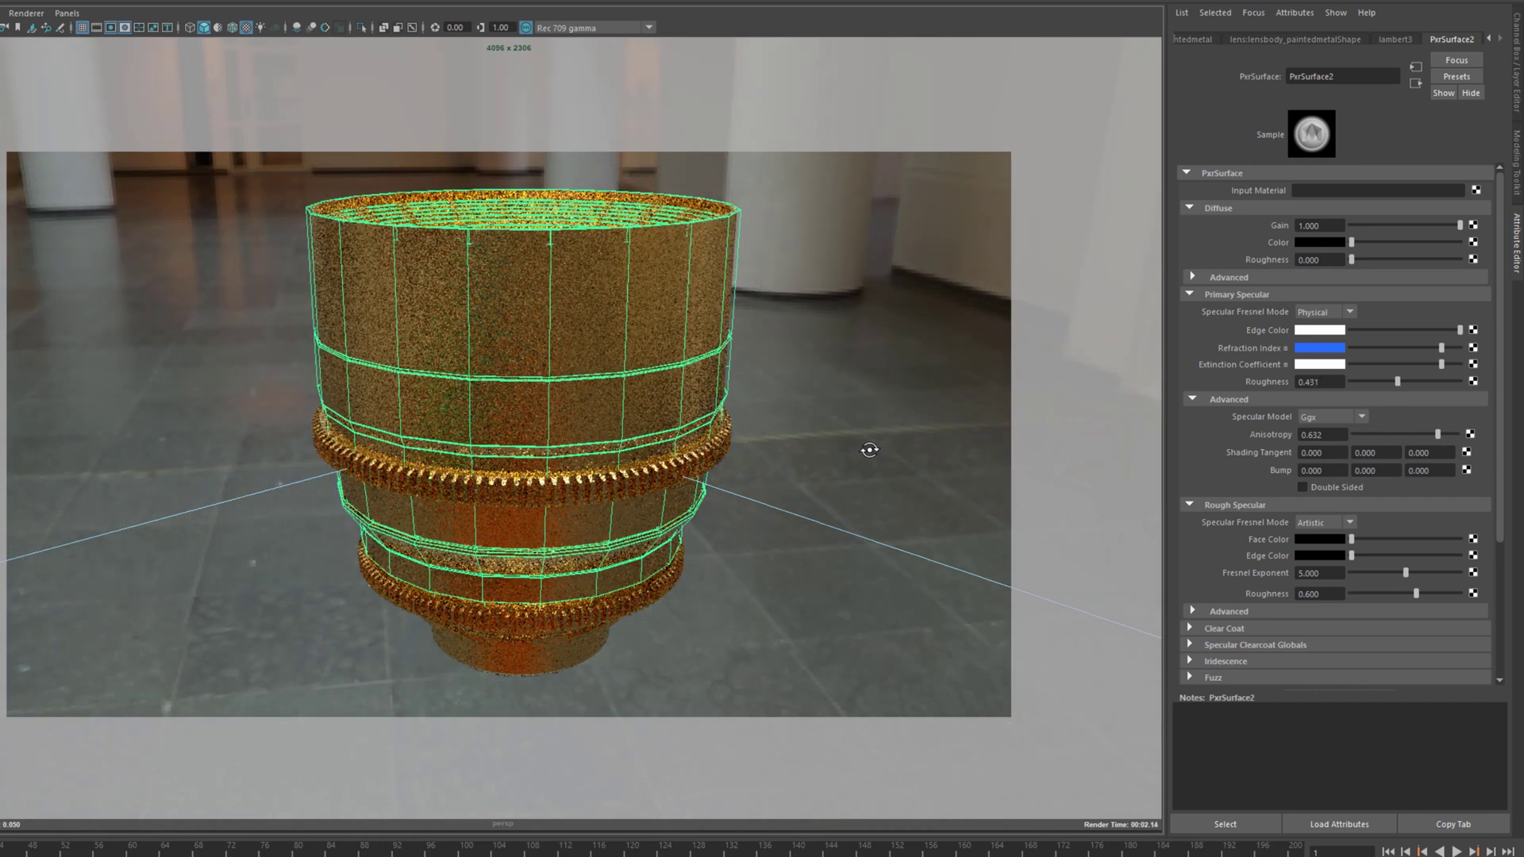
pyautogui.keyDown('alt'); pyautogui.moveTo(878, 446); pyautogui.dragTo(1072, 350); pyautogui.keyUp('alt')
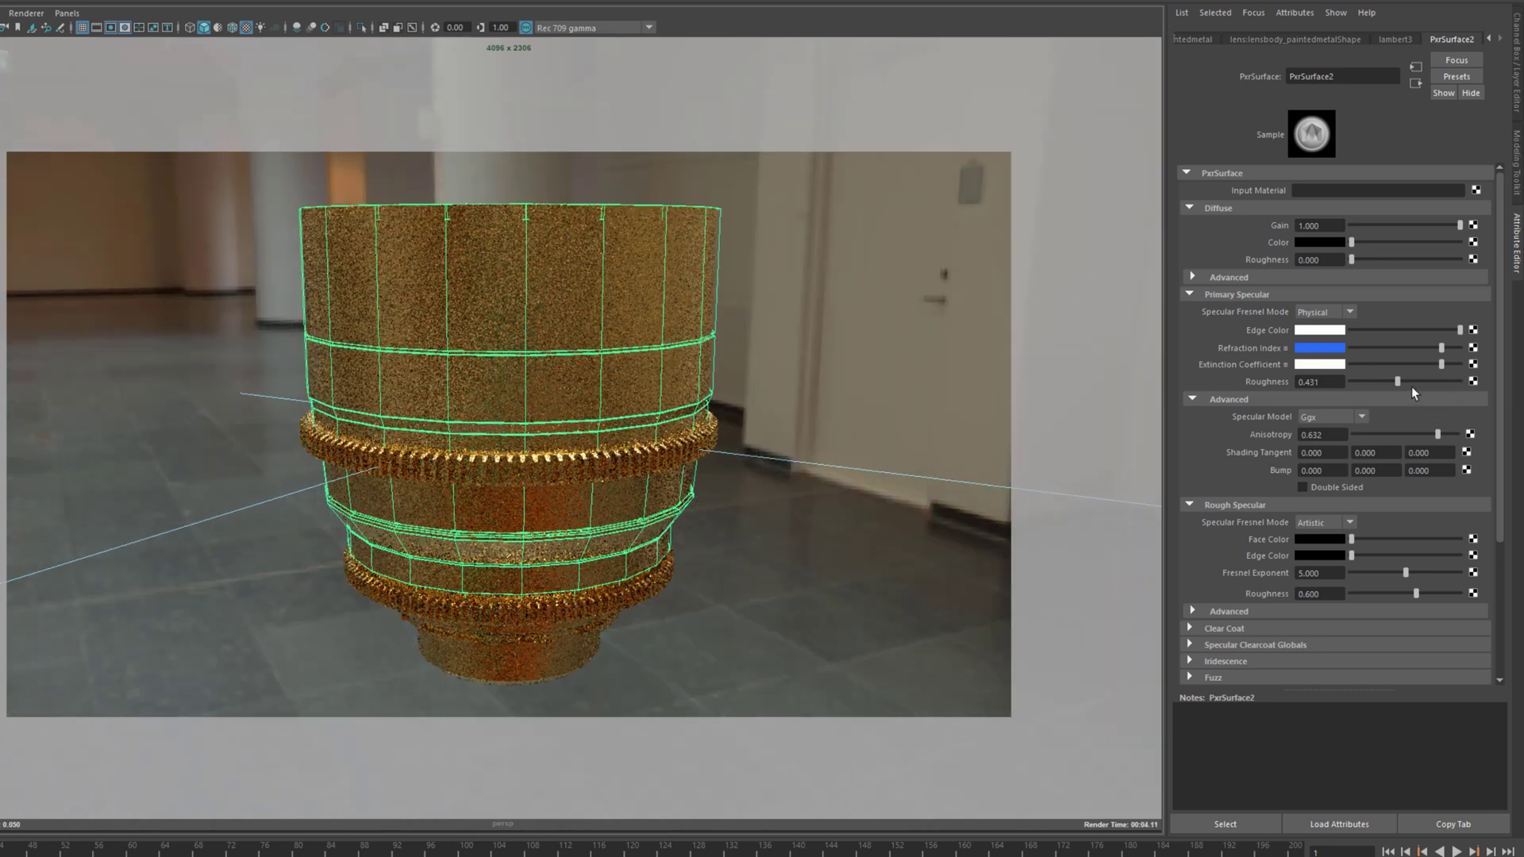
pyautogui.moveTo(1398, 382); pyautogui.dragTo(1349, 381)
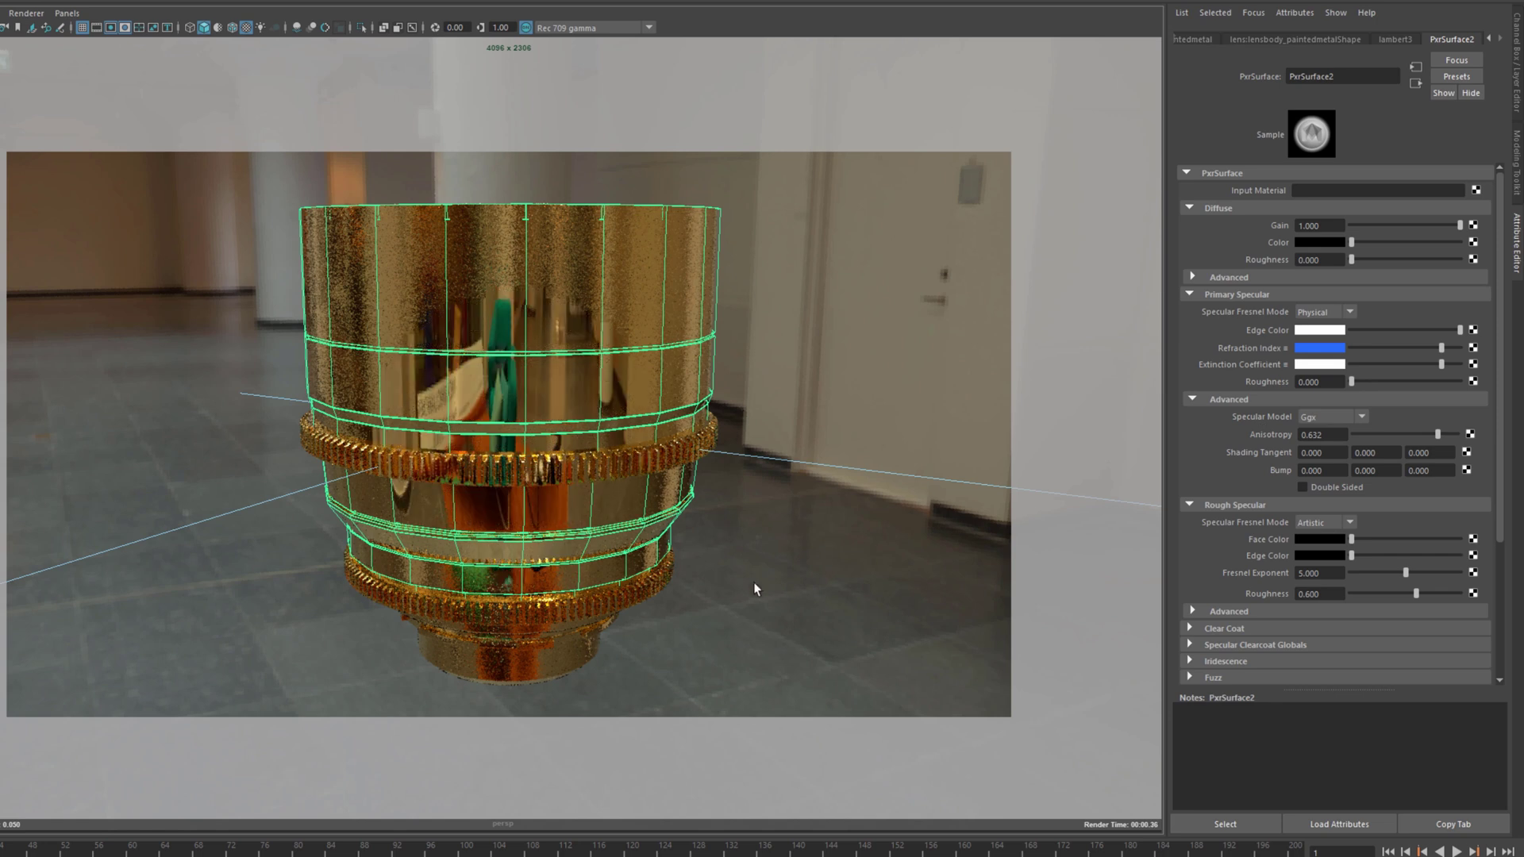
pyautogui.keyDown('alt'); pyautogui.moveTo(746, 592); pyautogui.dragTo(863, 488); pyautogui.keyUp('alt')
# - Rotate the PxrDomeLight to shift the reflections, then reselect the lens body
pyautogui.click(857, 484)
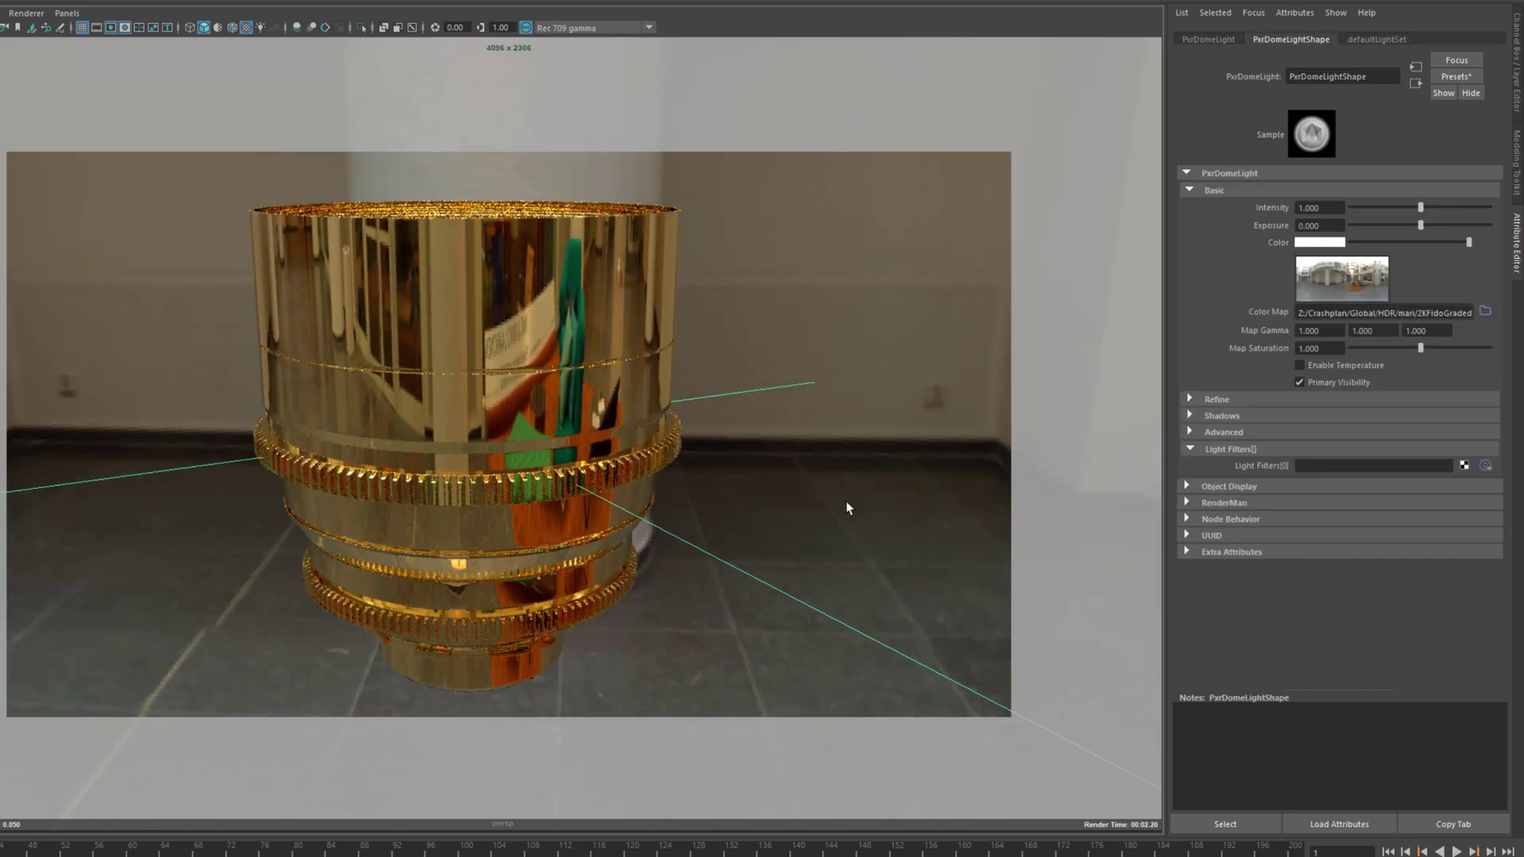
pyautogui.moveTo(847, 506); pyautogui.dragTo(830, 506)
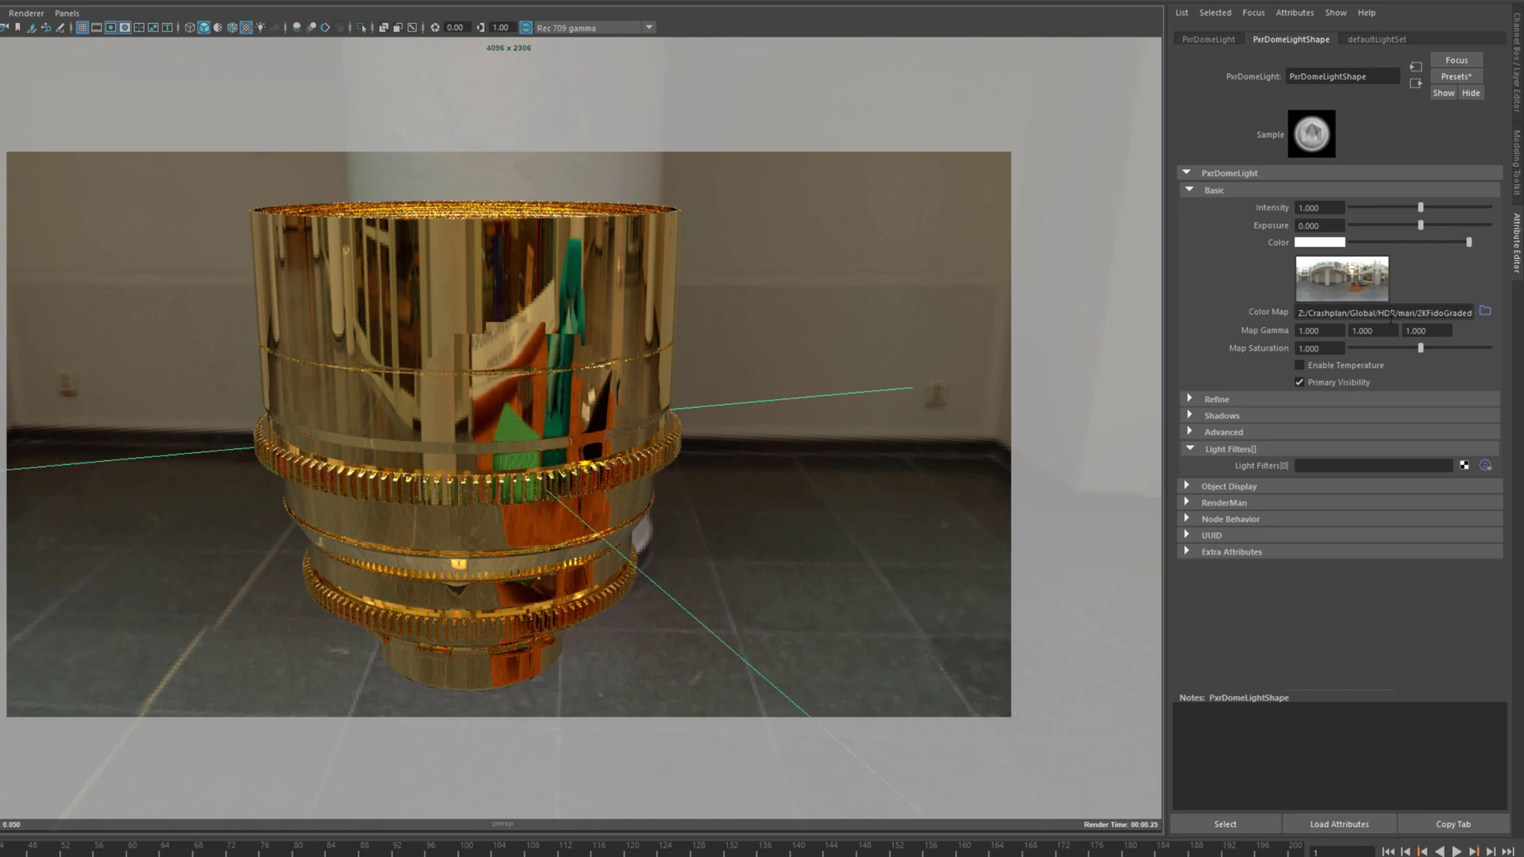
pyautogui.click(651, 389)
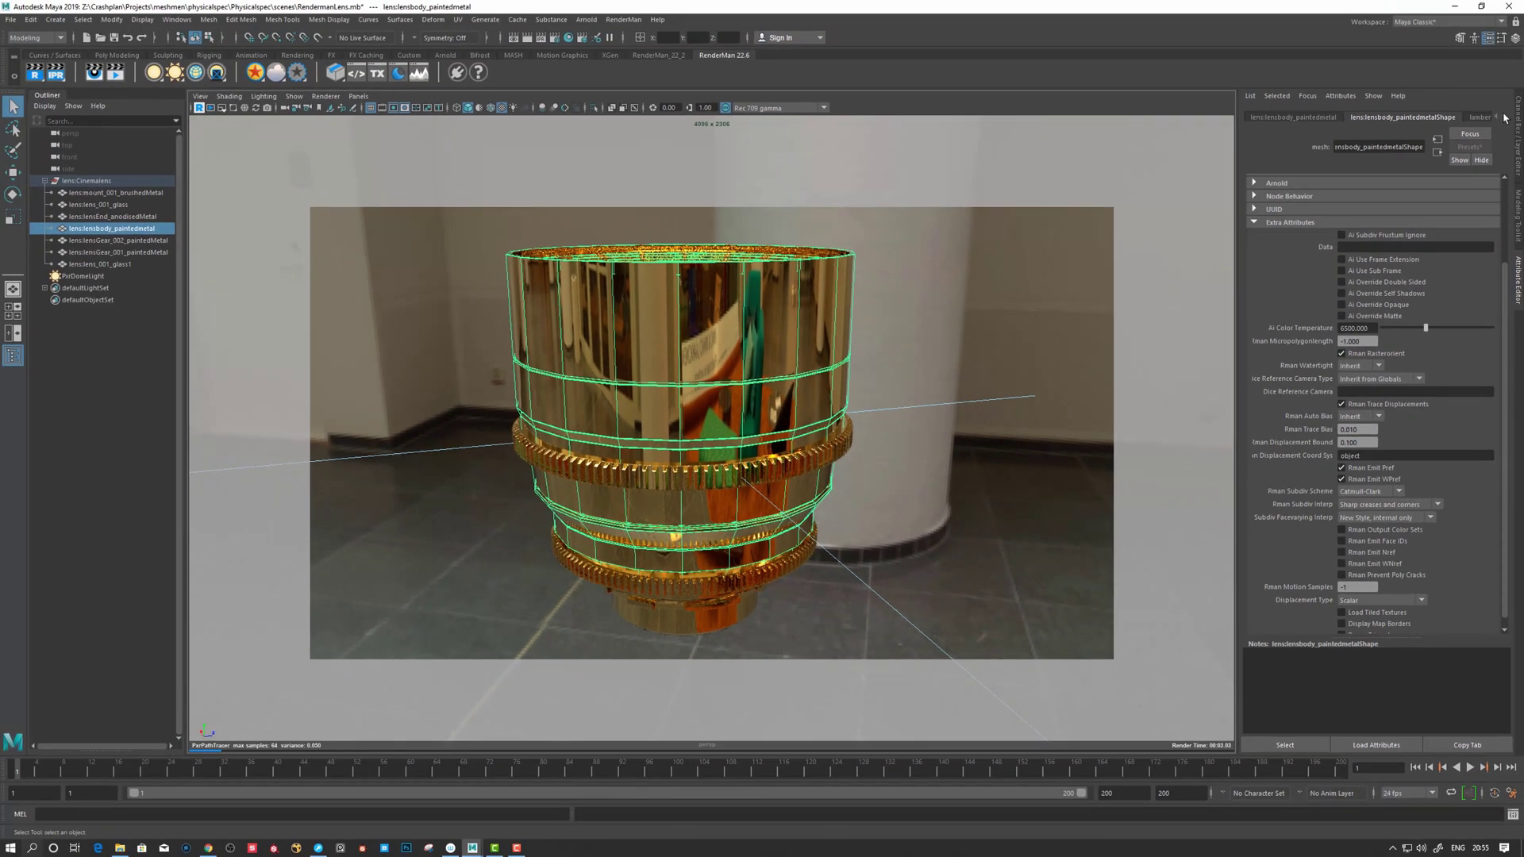
# - Raise PxrSurface2's Primary Specular Roughness through 0.035 to 0.069, then reselect the dome light
pyautogui.click(1500, 64)
pyautogui.click(1468, 117)
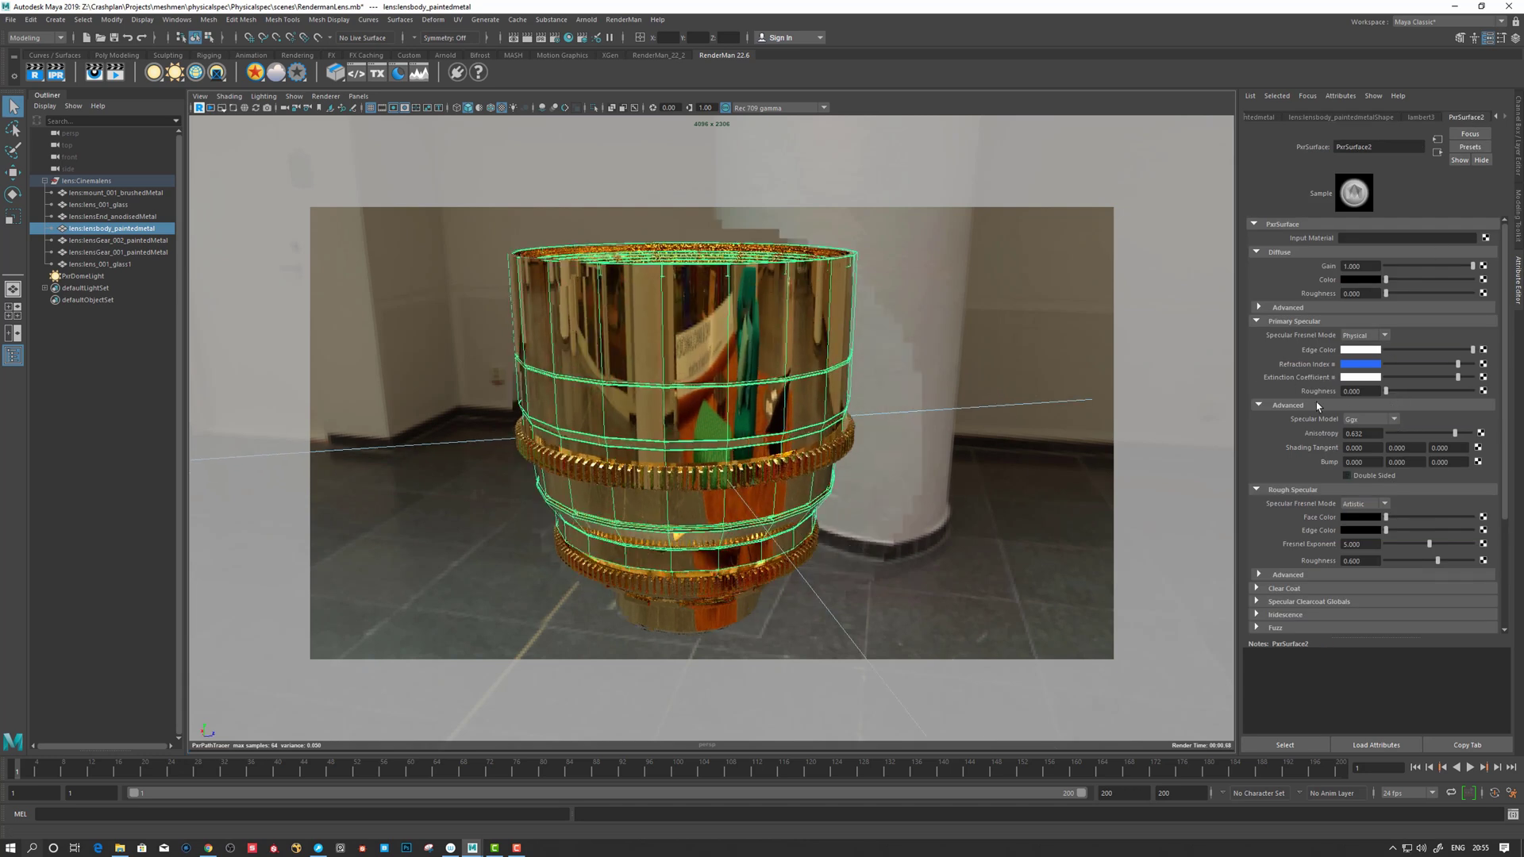
pyautogui.keyDown('alt'); pyautogui.moveTo(874, 504); pyautogui.dragTo(1011, 486); pyautogui.keyUp('alt')
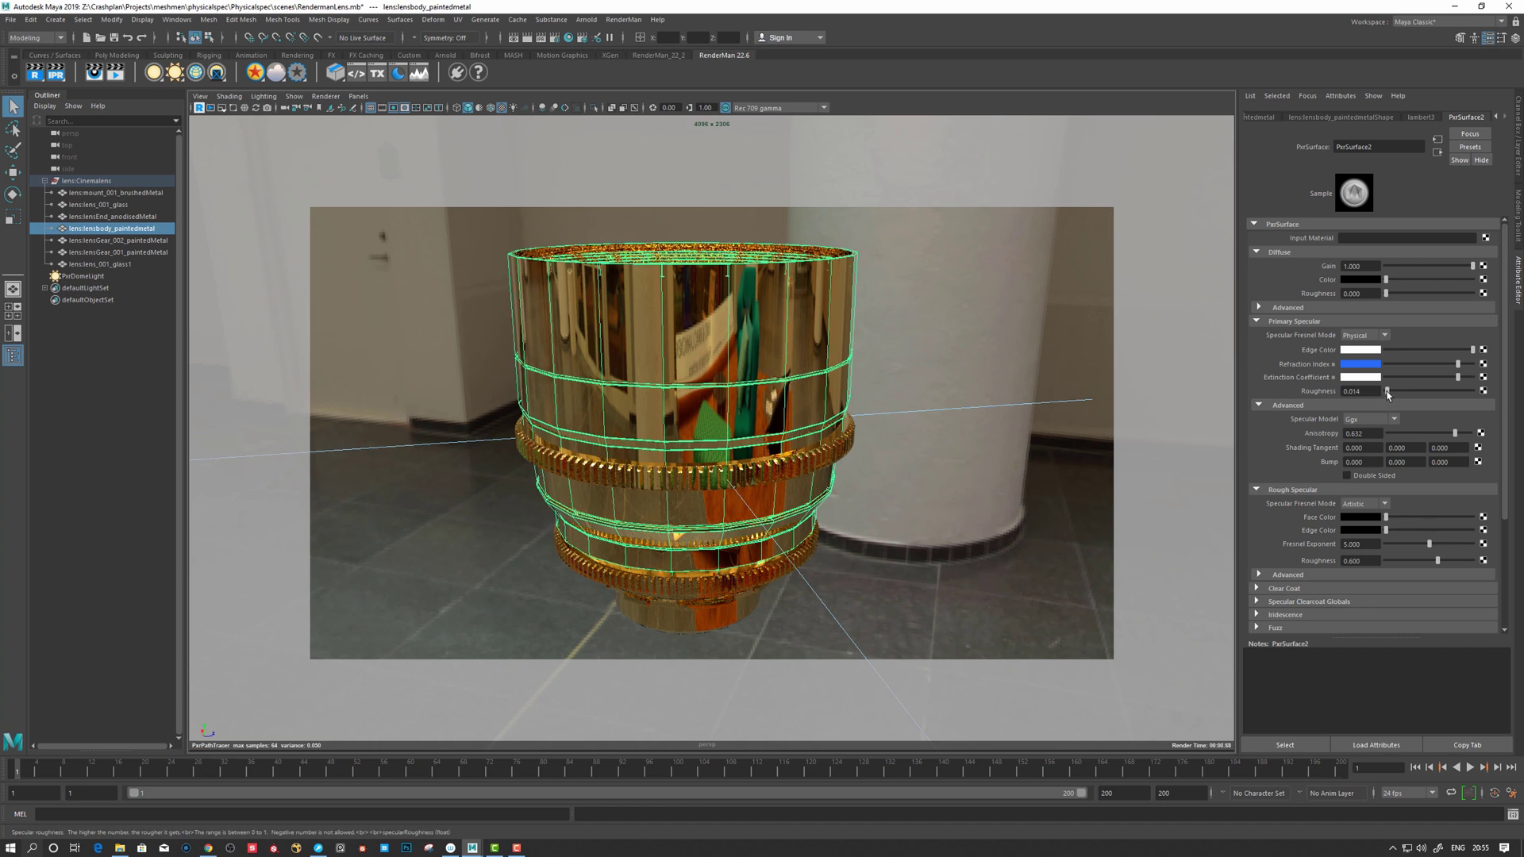
pyautogui.moveTo(1386, 391); pyautogui.dragTo(1389, 391)
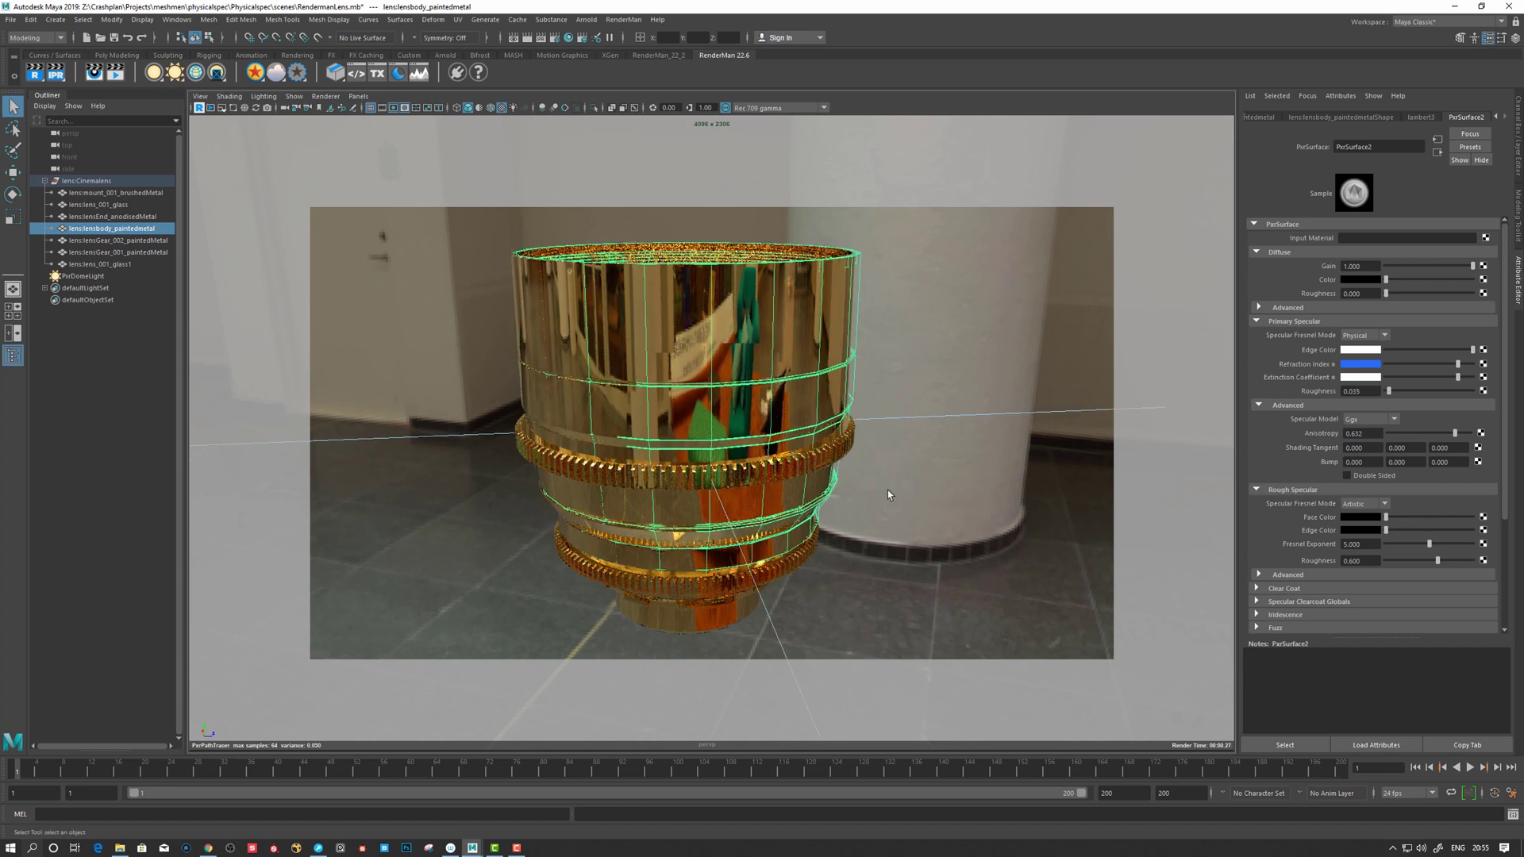
pyautogui.keyDown('alt'); pyautogui.moveTo(929, 497); pyautogui.dragTo(973, 467); pyautogui.keyUp('alt')
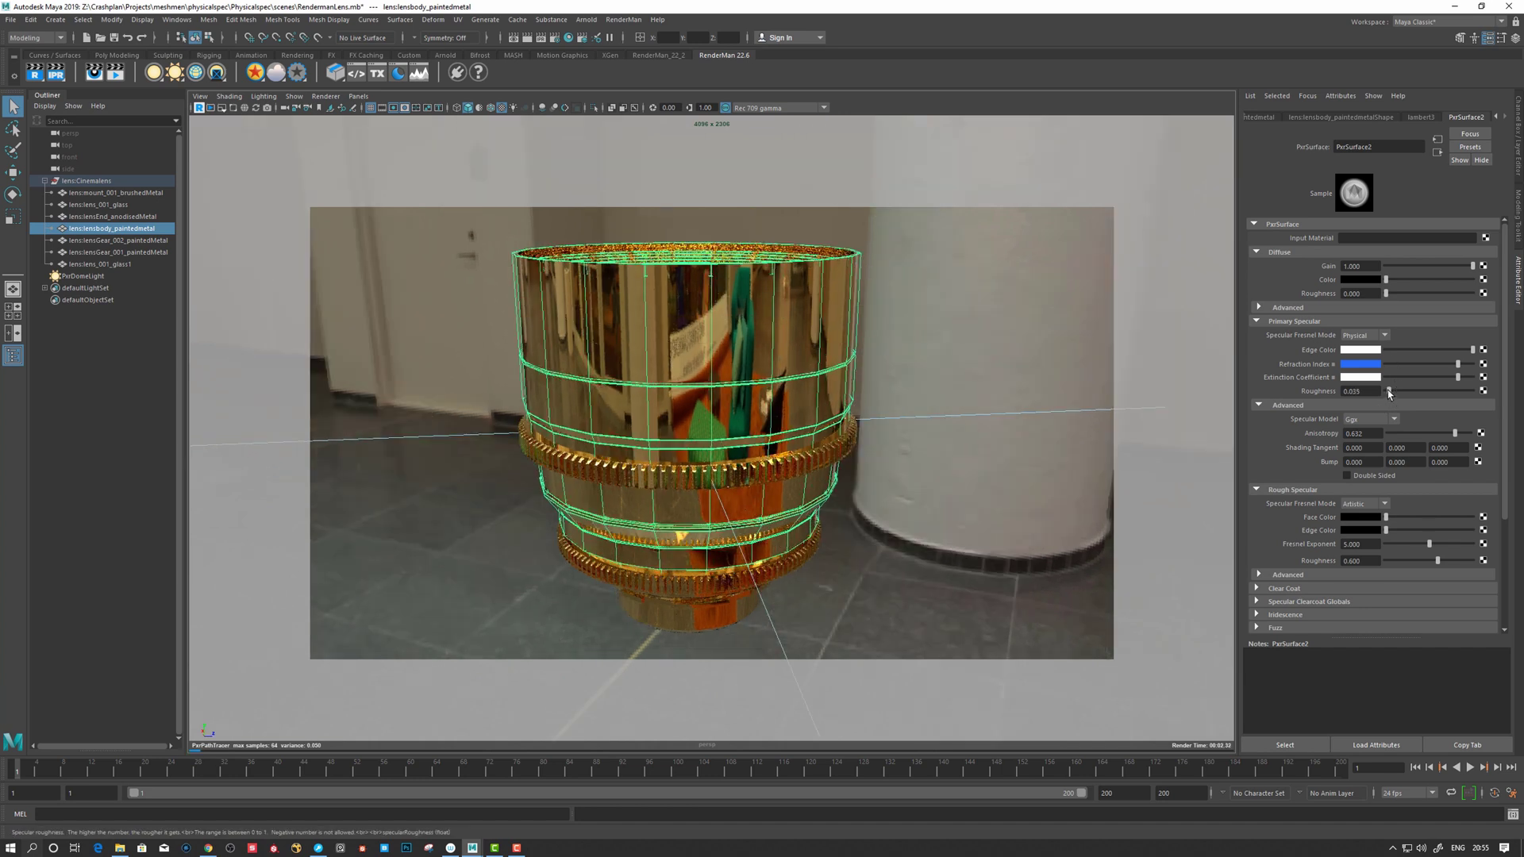
pyautogui.moveTo(1389, 391); pyautogui.dragTo(1392, 390)
pyautogui.keyDown('alt'); pyautogui.moveTo(840, 543); pyautogui.dragTo(826, 468); pyautogui.keyUp('alt')
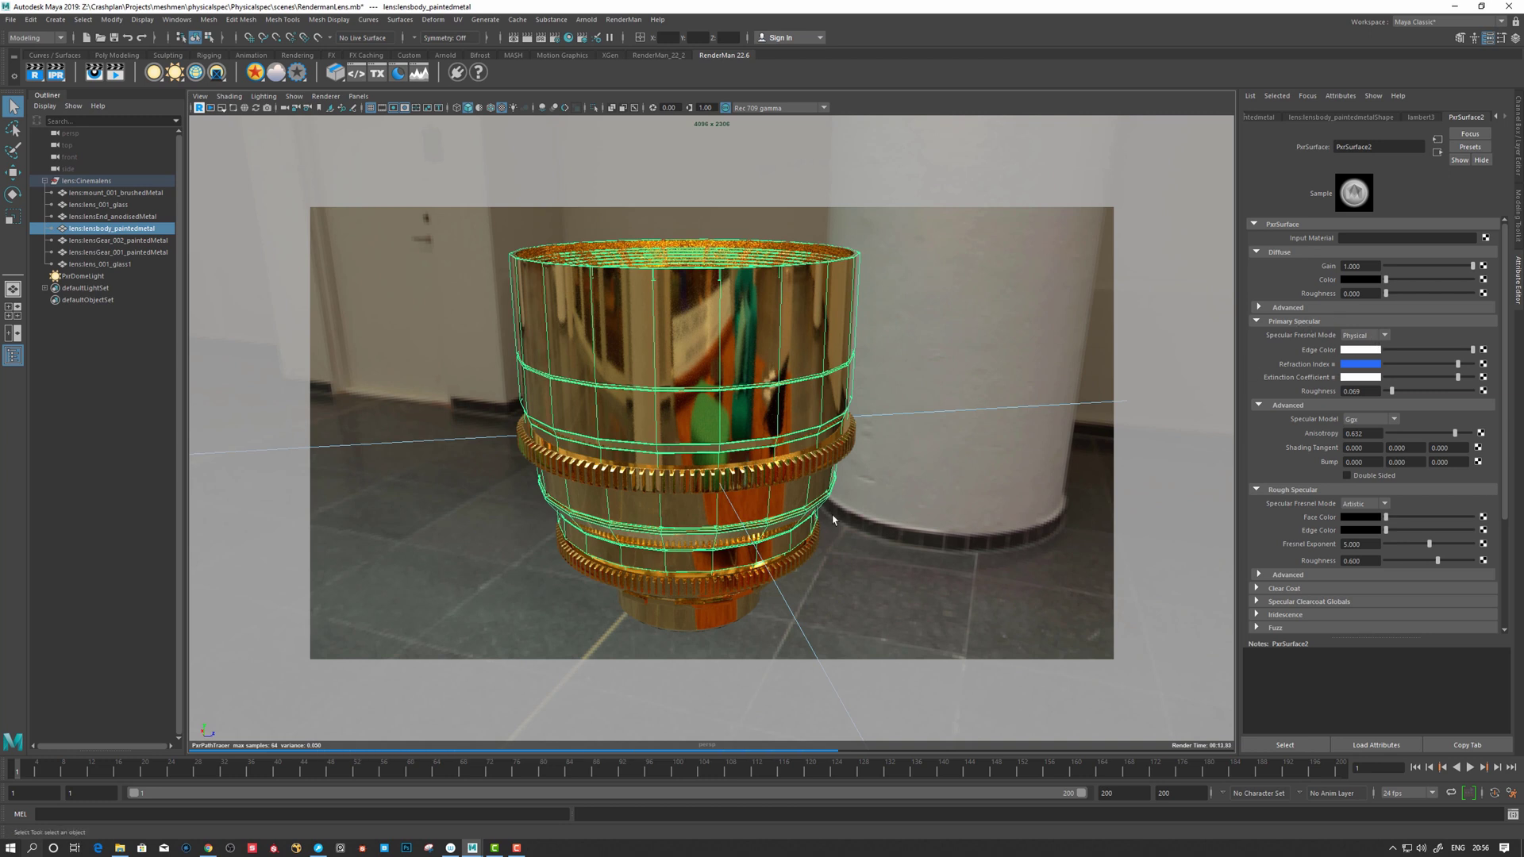
pyautogui.click(877, 524)
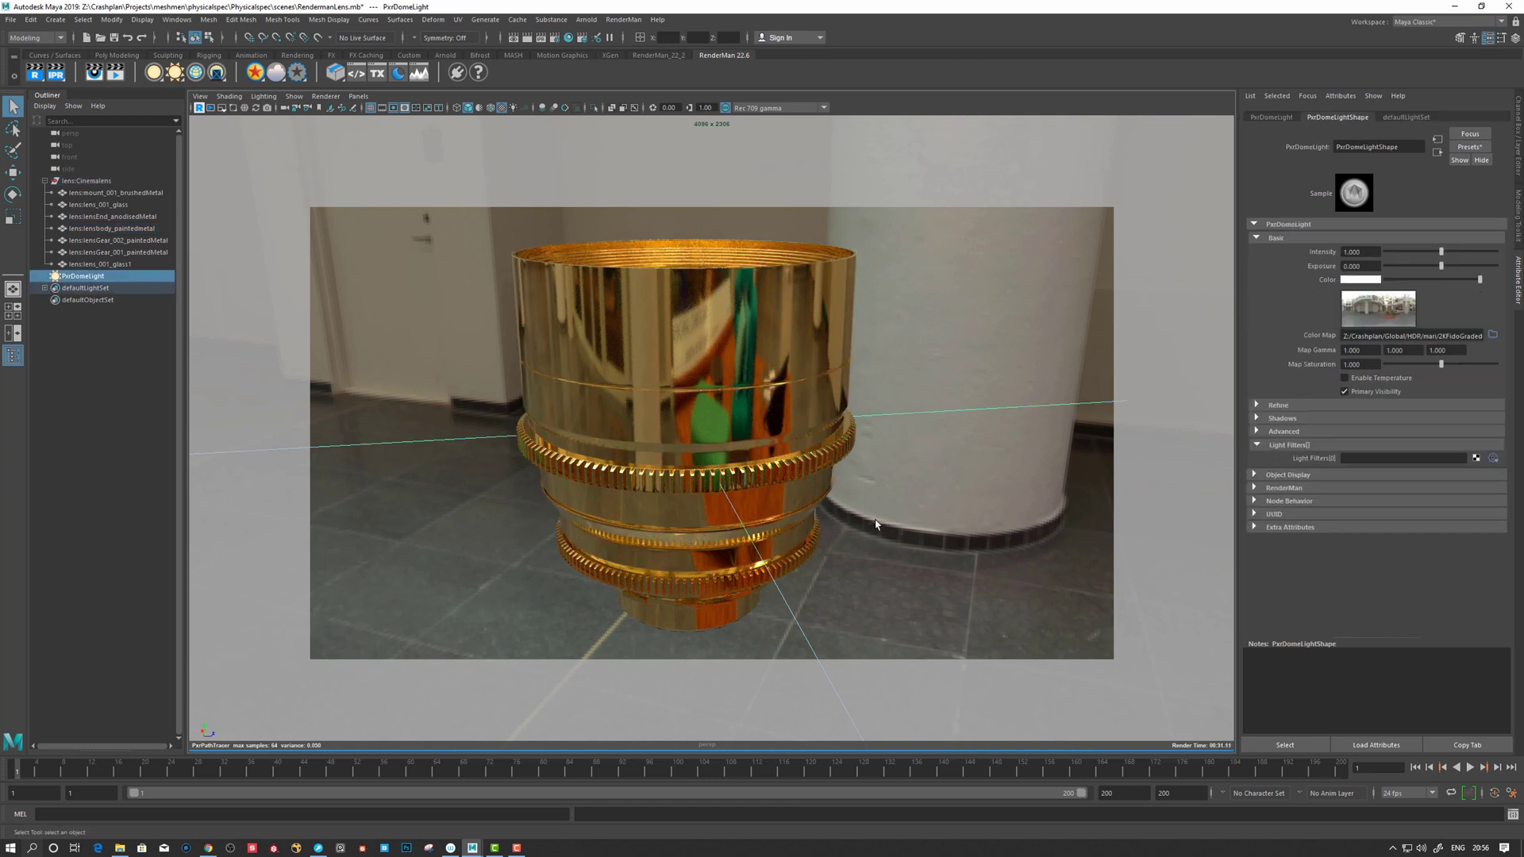